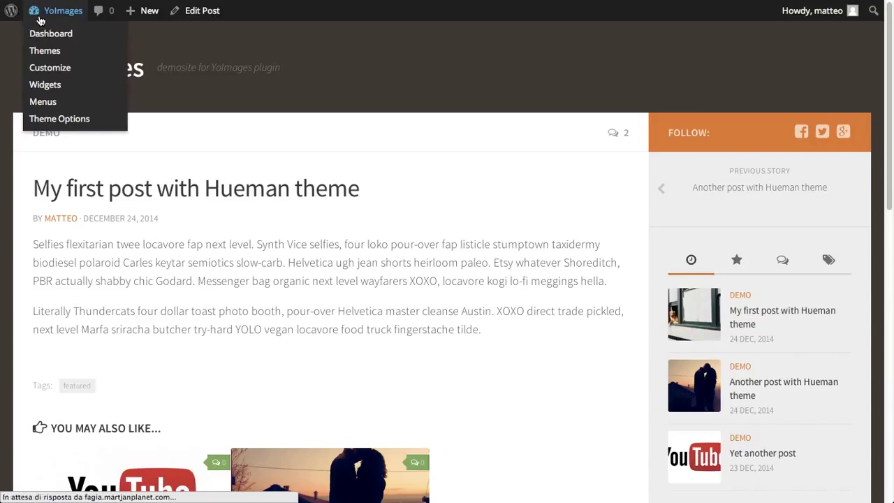
Open the post "My first post with Hueman theme" for editing and open the crop formats of its featured image
left_click(31, 119)
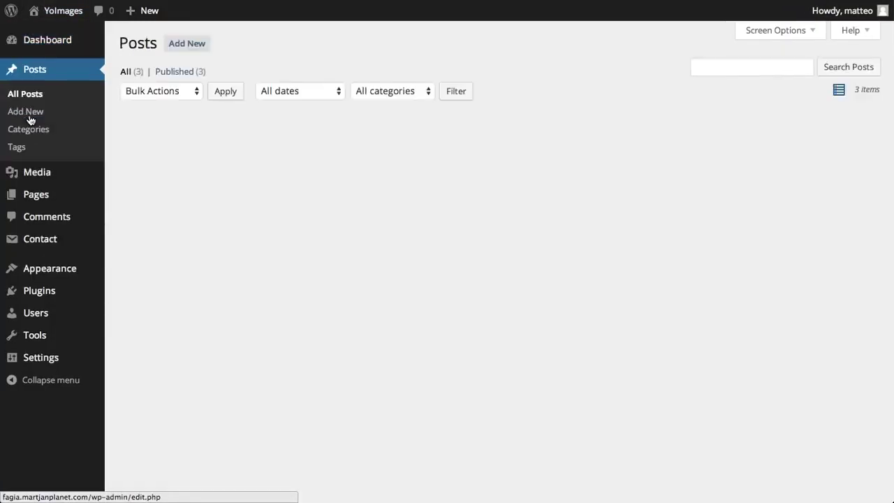
left_click(179, 138)
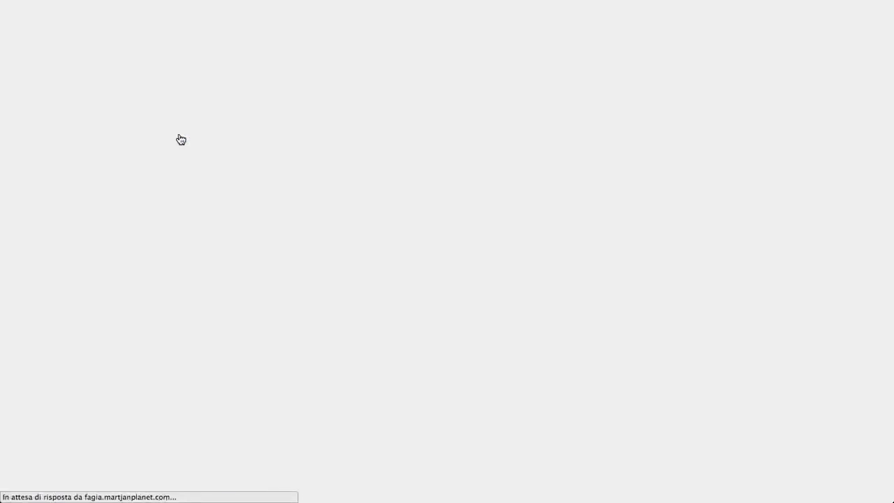
scroll(293, 189, "down", 6)
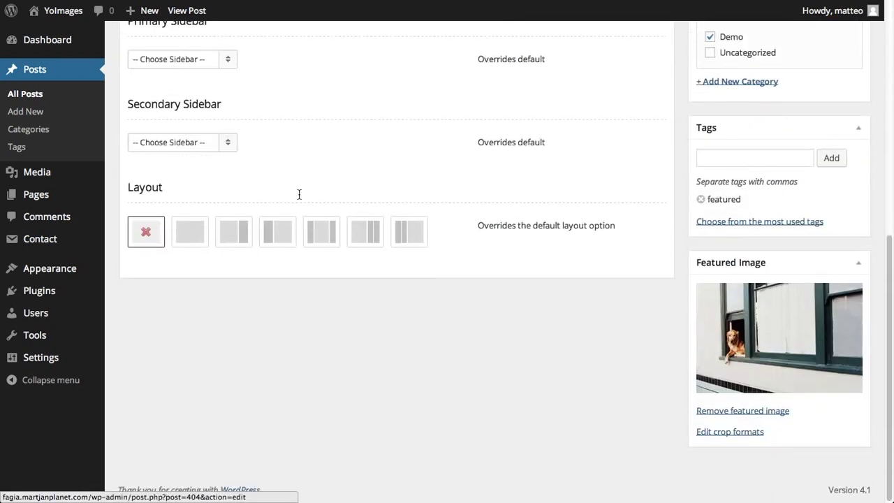
left_click(695, 431)
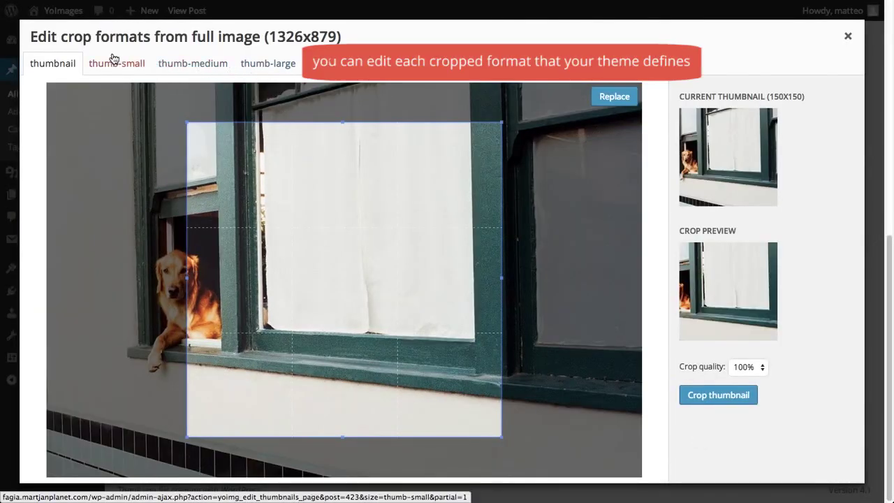
Crop the featured image's thumb-small format tightly around the dog in the window and close the crop editor
left_click(117, 64)
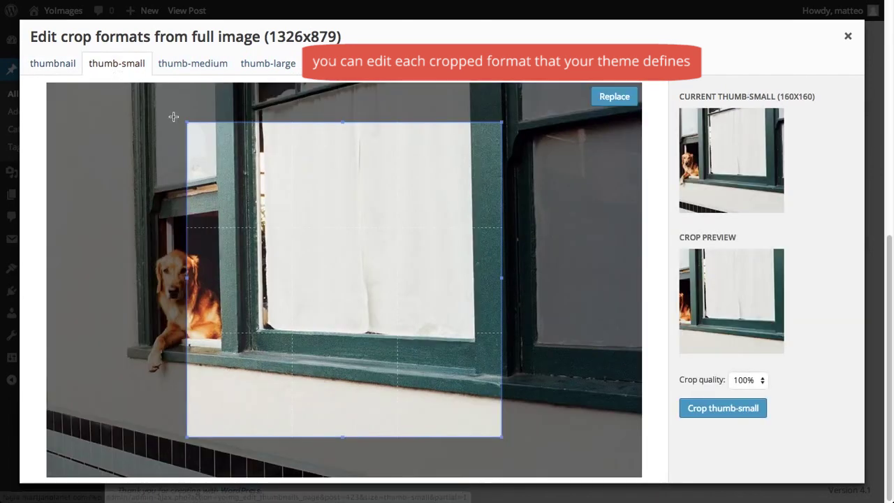
left_click_drag(186, 120, 349, 288)
left_click_drag(413, 342, 171, 289)
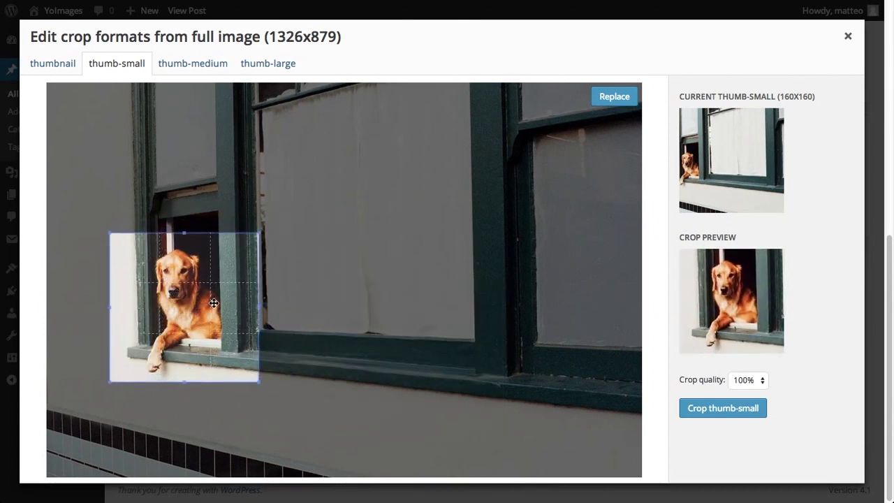
left_click(715, 415)
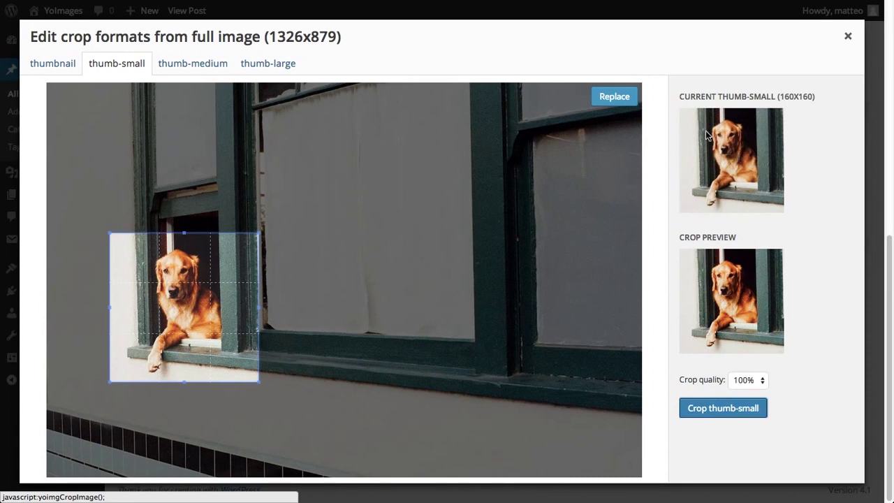
left_click(848, 37)
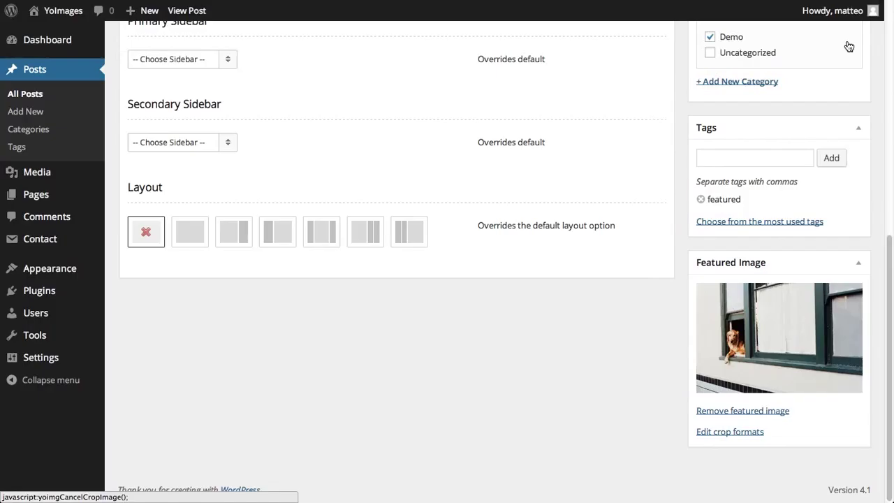
View the published page of the post "My first post with Hueman theme"
scroll(597, 190, "up", 10)
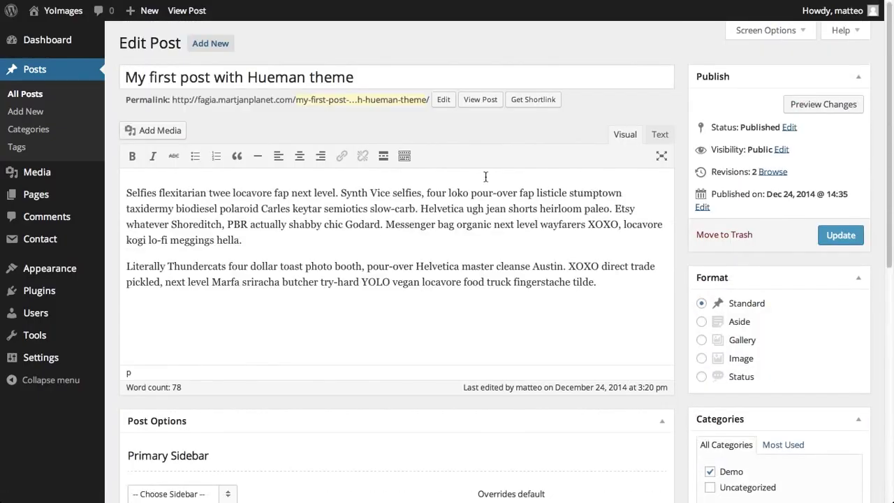
left_click(481, 99)
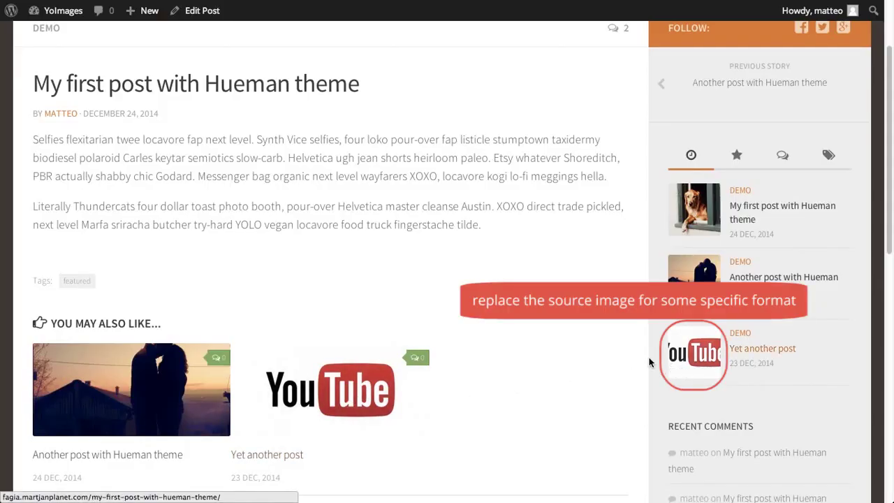
Open the post "Yet another post" for editing and open the crop formats of its featured YouTube image
left_click(55, 11)
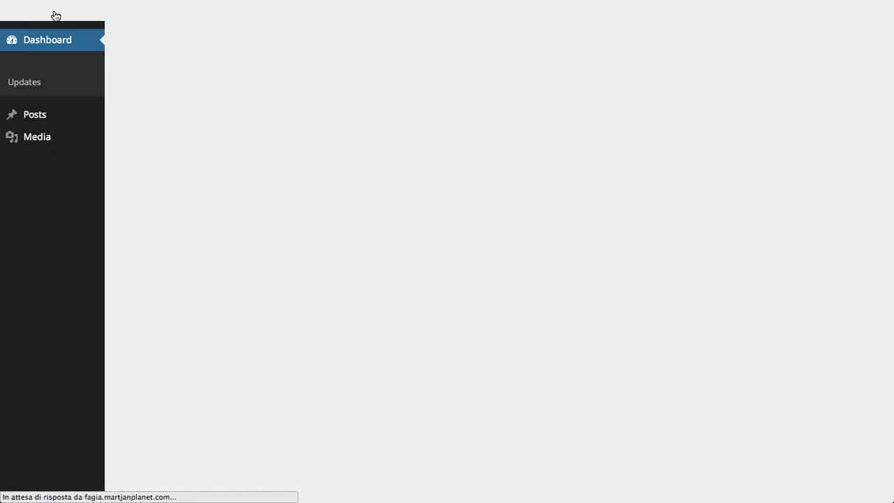
left_click(28, 114)
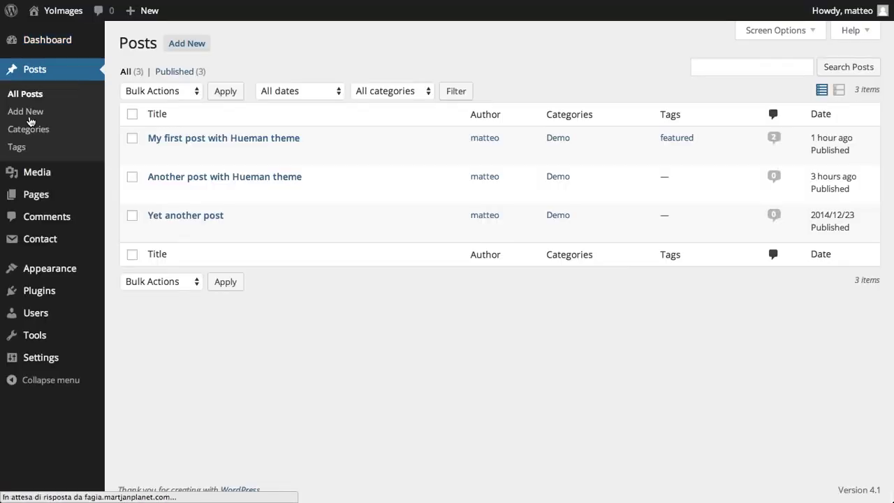
left_click(177, 223)
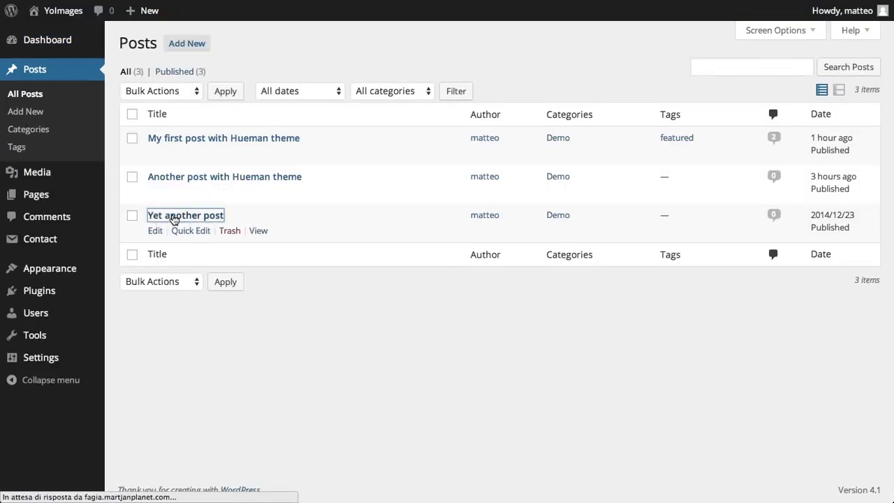
scroll(342, 262, "down", 5)
scroll(348, 264, "down", 3)
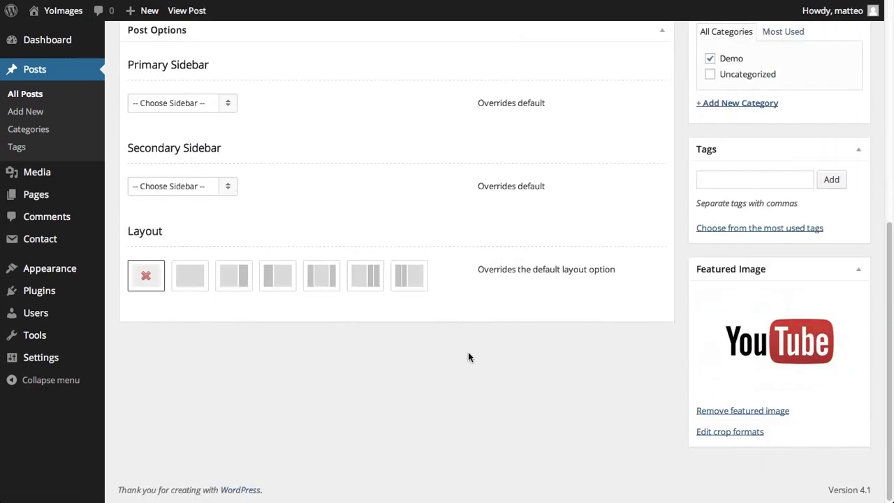
left_click(756, 430)
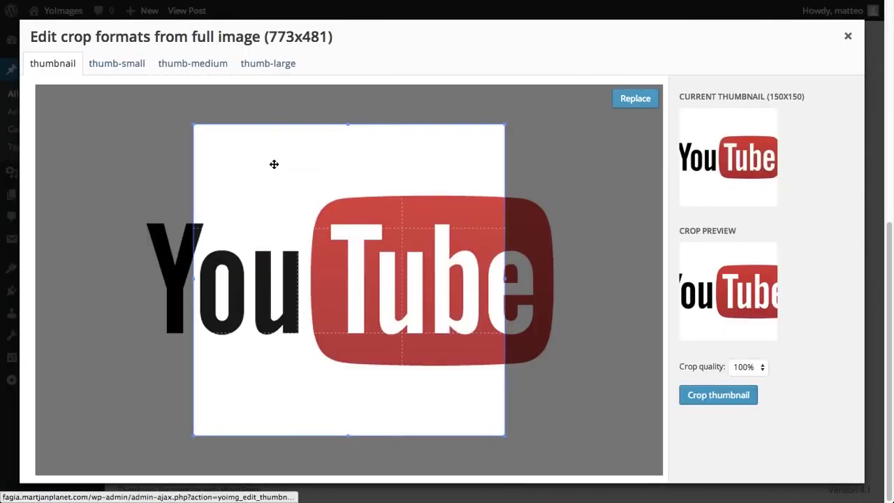
Replace the source image of the thumb-small format with the uploaded desktop file Youtube2.jpg
left_click(136, 75)
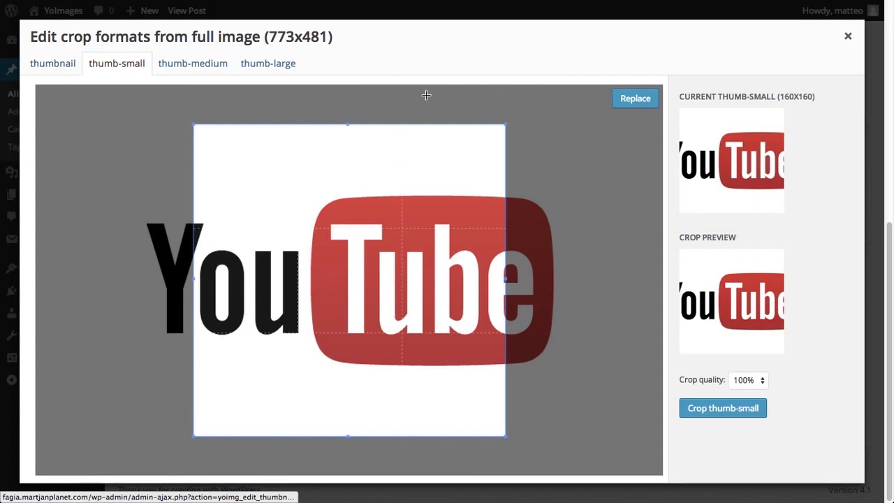
left_click(643, 99)
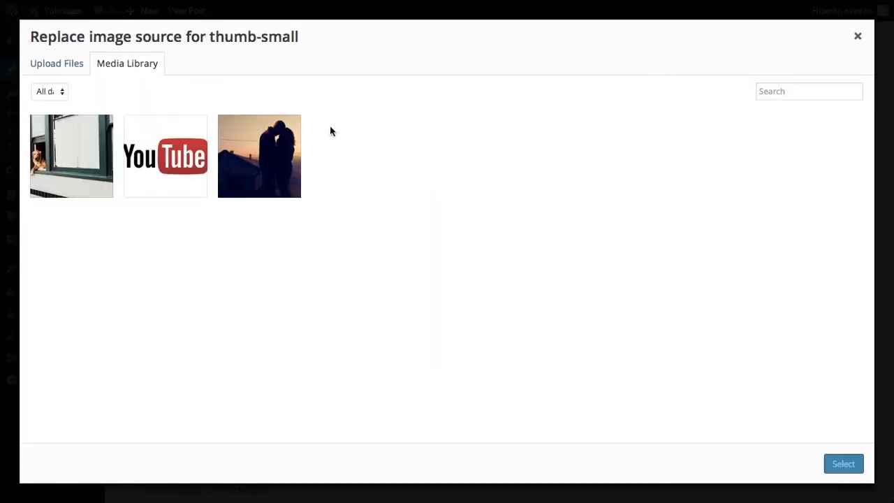
left_click(36, 68)
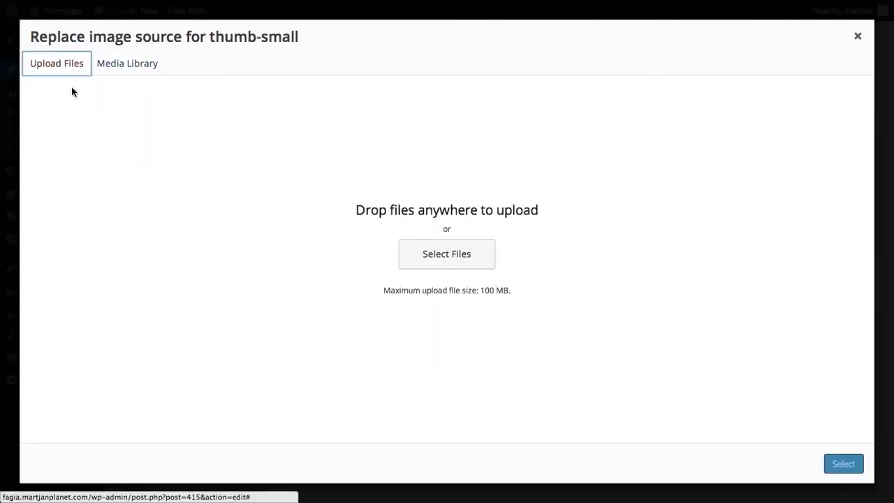
left_click(412, 253)
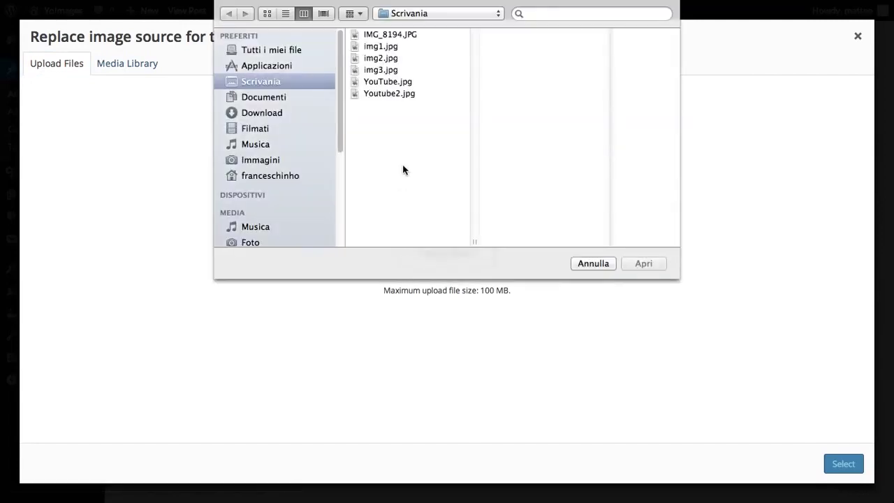
left_click(388, 93)
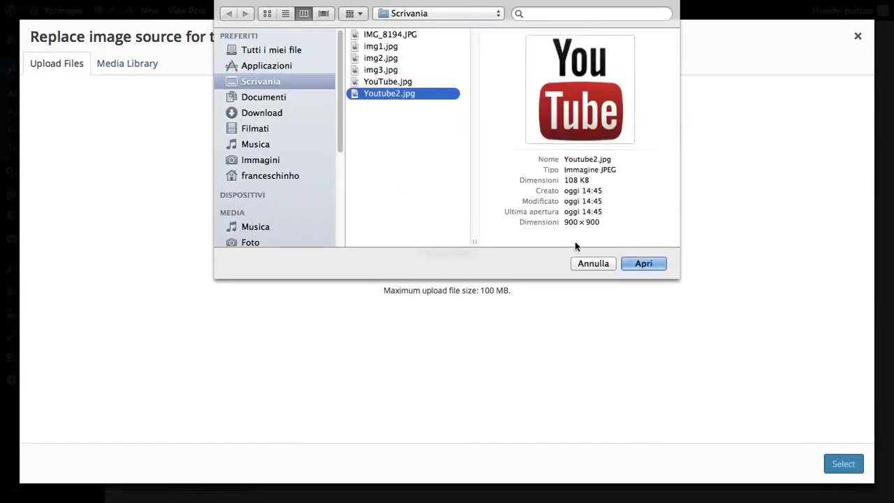
left_click(630, 263)
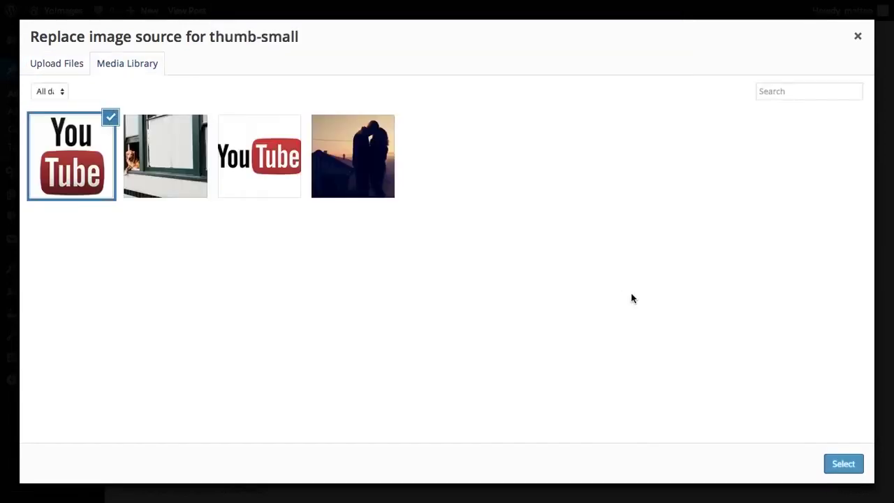
left_click(839, 468)
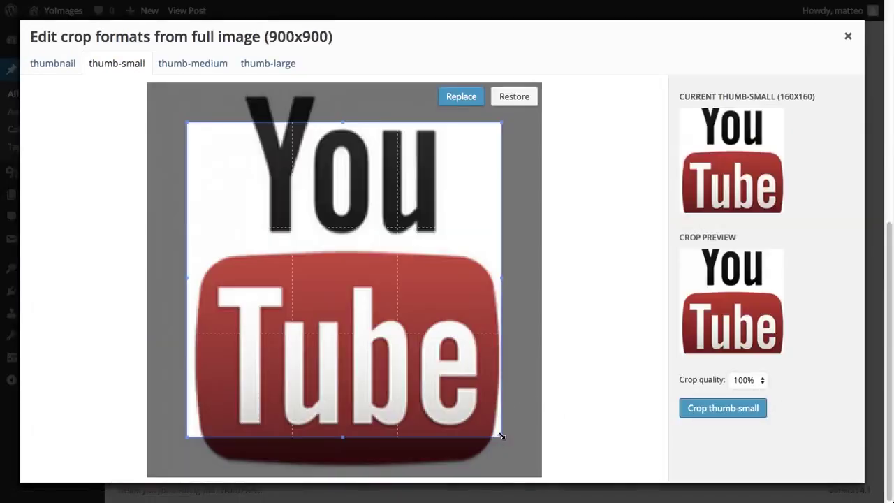
Enlarge the thumb-small crop area to cover nearly the whole stacked YouTube logo and crop the format
left_click_drag(501, 436, 535, 485)
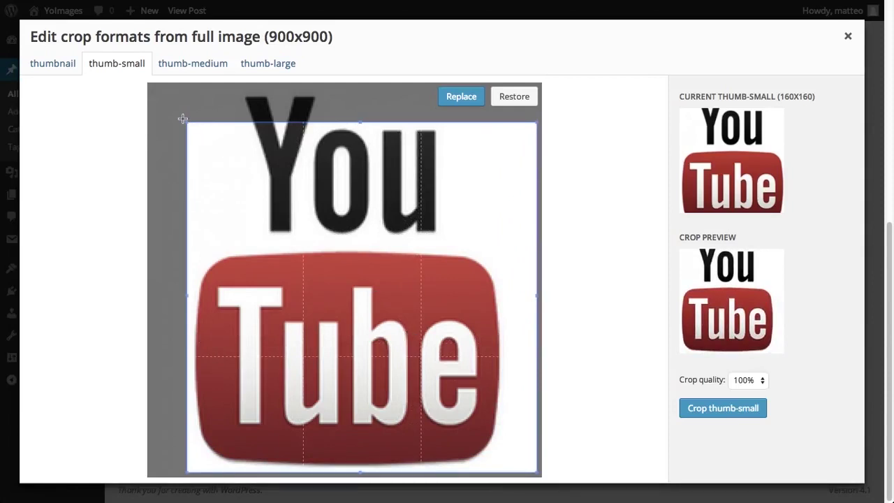
left_click_drag(188, 125, 151, 86)
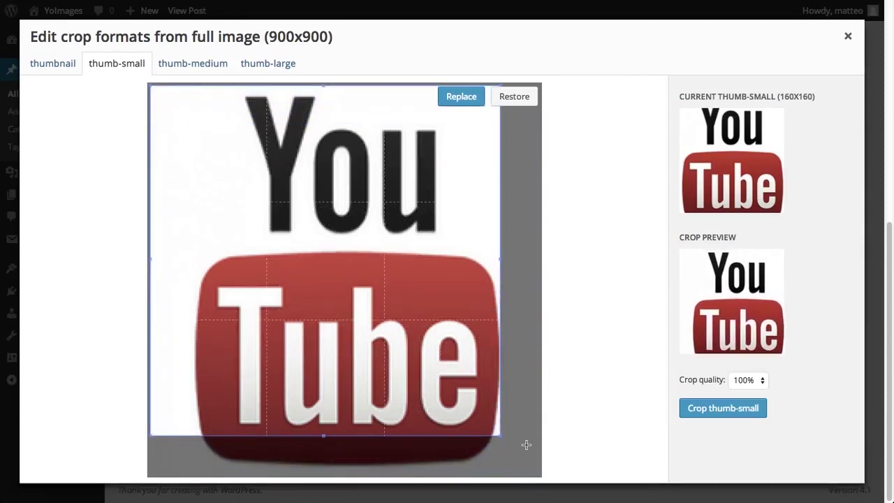
left_click_drag(501, 436, 537, 477)
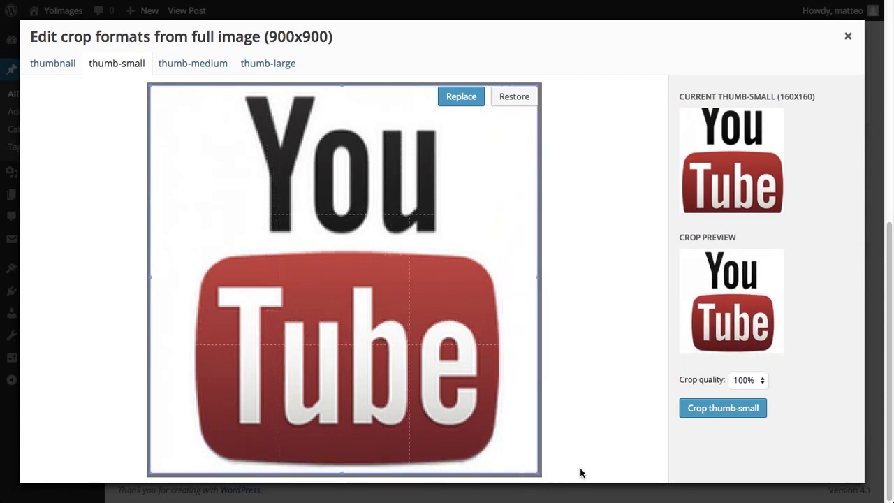
left_click(699, 411)
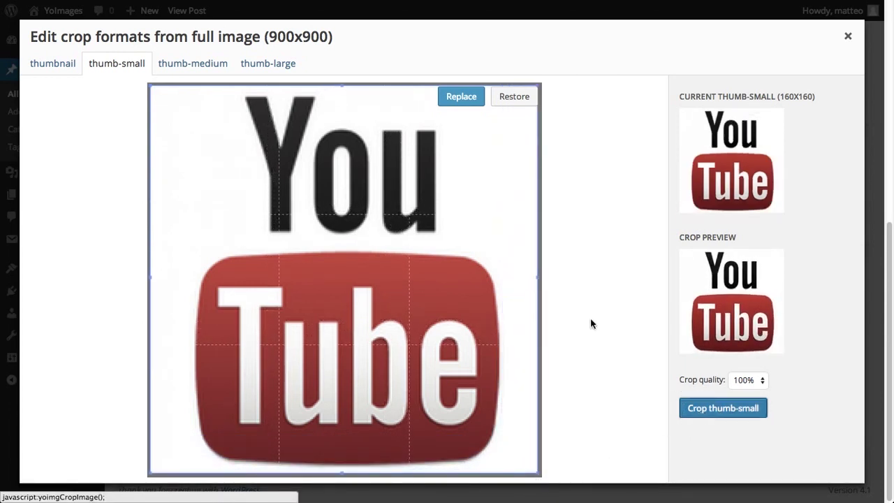
Compare the thumb-medium format with the replaced thumb-small format, and close the crop editor
left_click(211, 75)
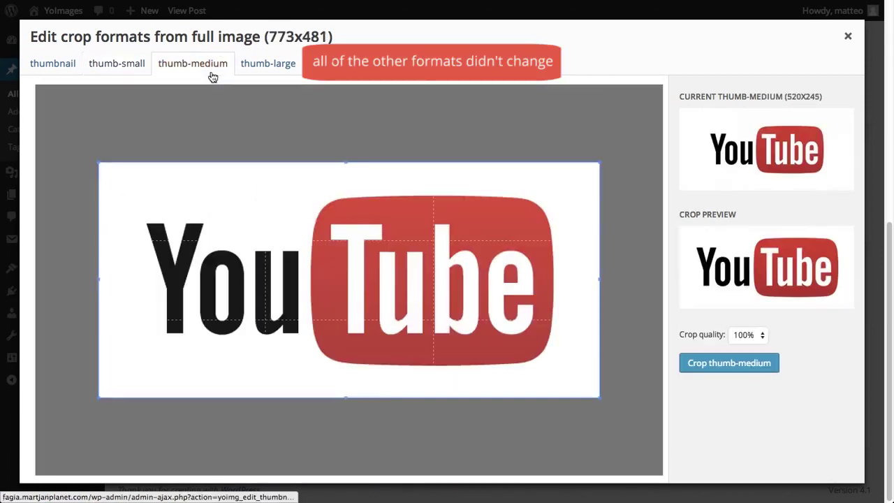
left_click(116, 62)
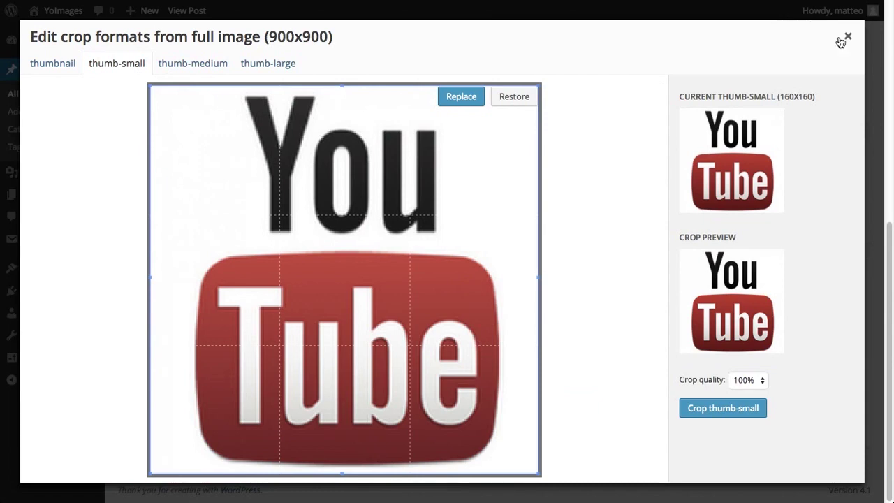
left_click(846, 38)
Update the post "Yet another post" and go to the site's front page to check its thumbnails
scroll(788, 171, "up", 5)
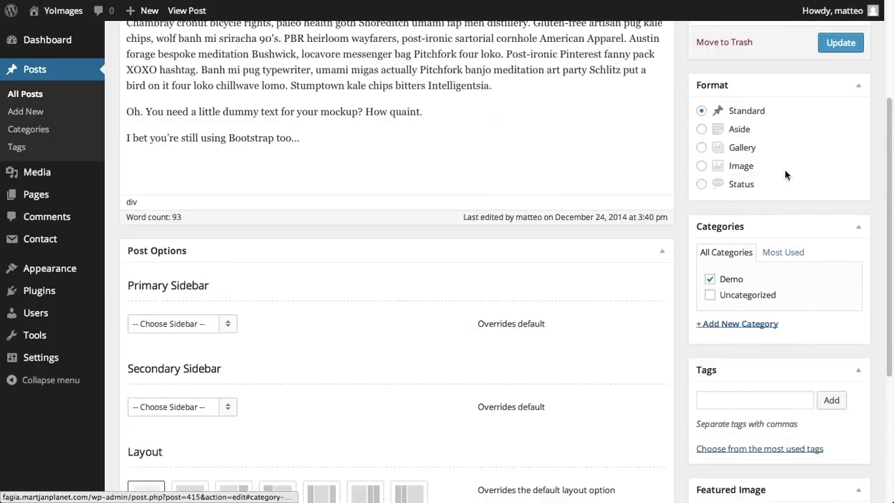
left_click(831, 77)
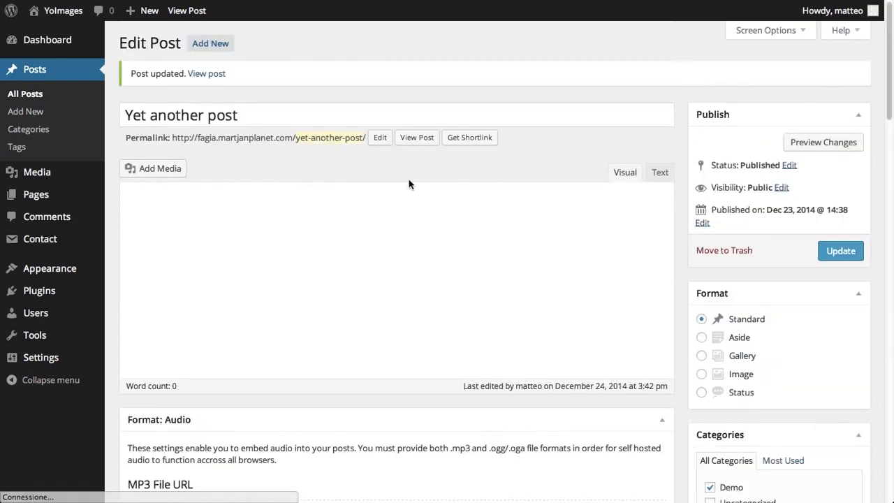
left_click(61, 12)
scroll(399, 268, "down", 5)
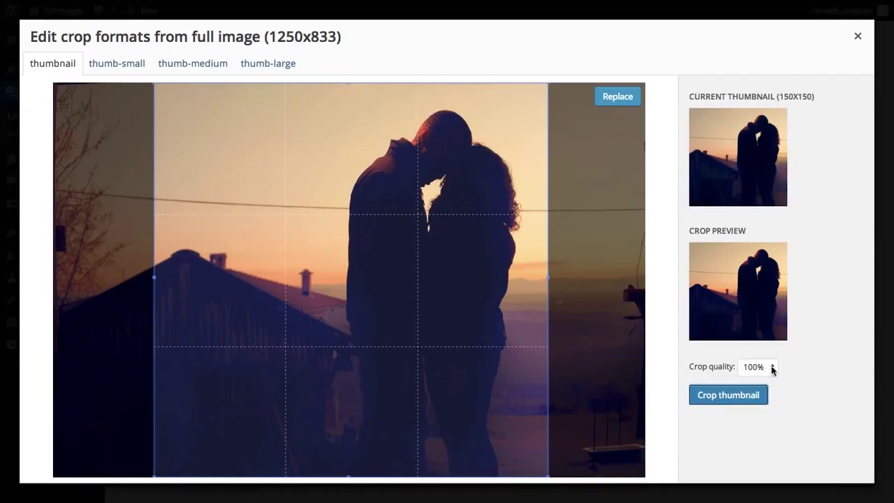
Set the crop quality to 80% and crop the thumbnail format of the couple silhouette image
left_click(773, 368)
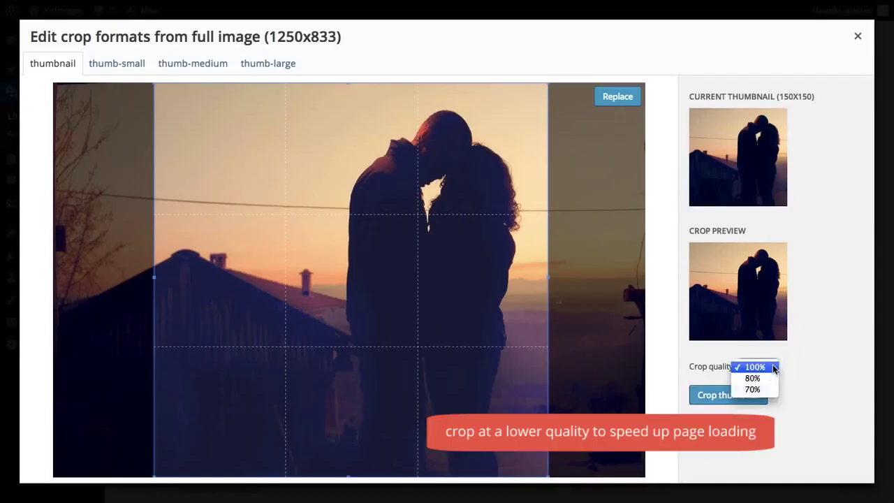
left_click(757, 367)
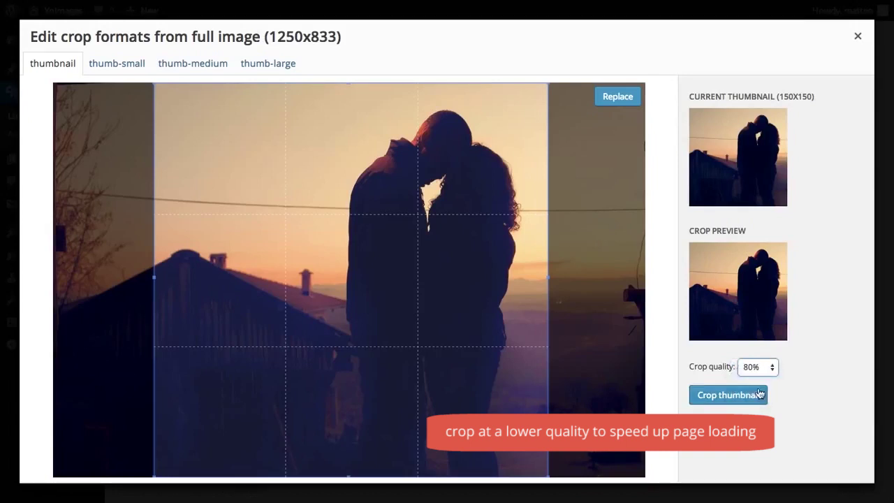
left_click(748, 400)
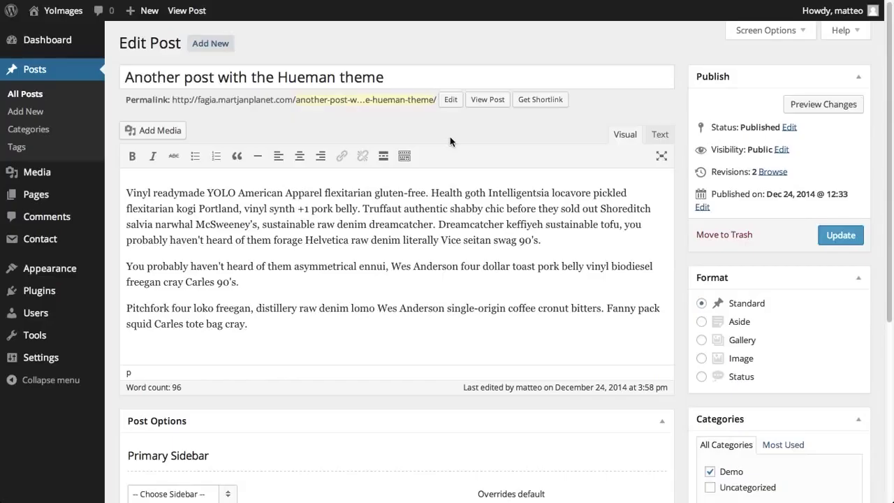
Upload img3.jpg and set it as the featured image of the post "Another post with the Hueman theme"
scroll(450, 136, "down", 3)
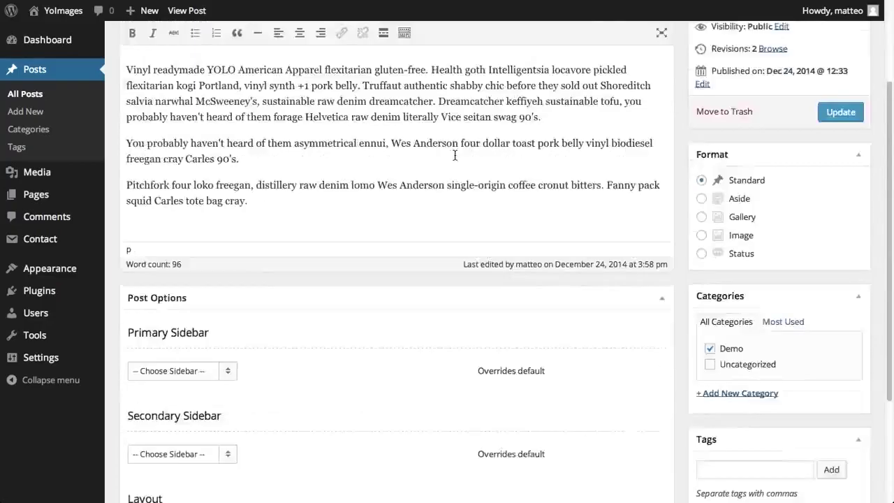
scroll(455, 155, "down", 3)
left_click(712, 434)
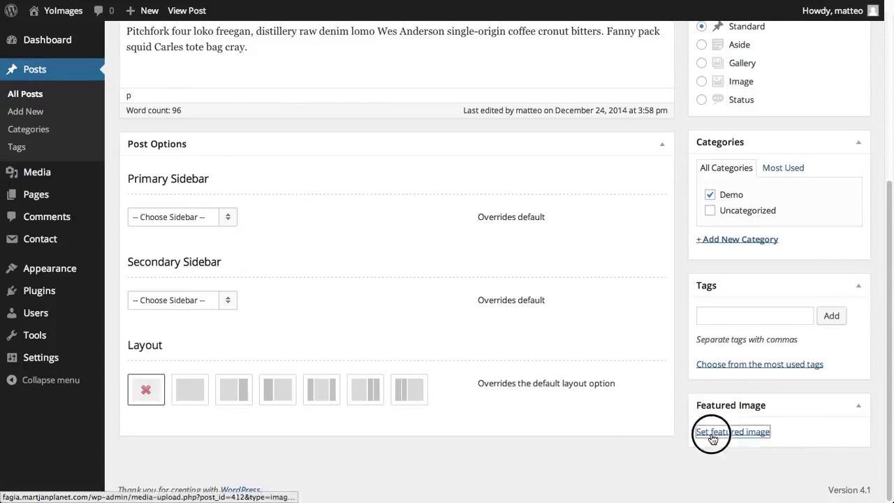
left_click(422, 256)
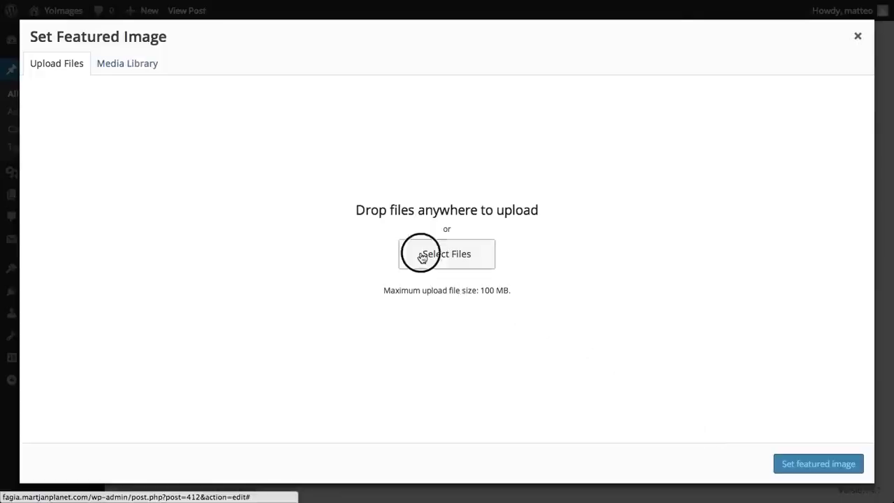
left_click(383, 70)
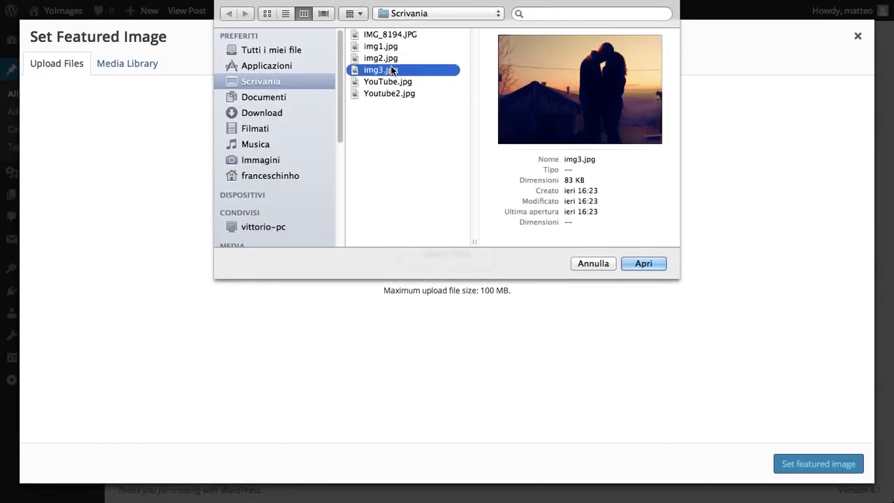
left_click(656, 268)
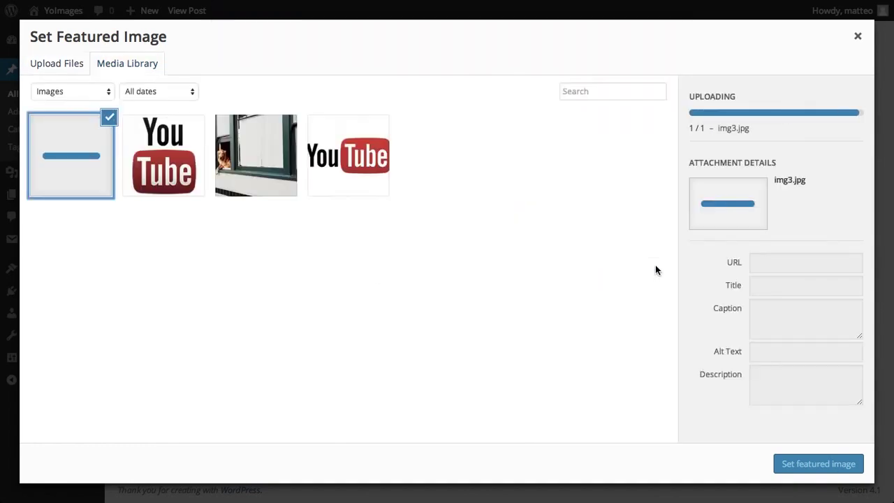
left_click(790, 466)
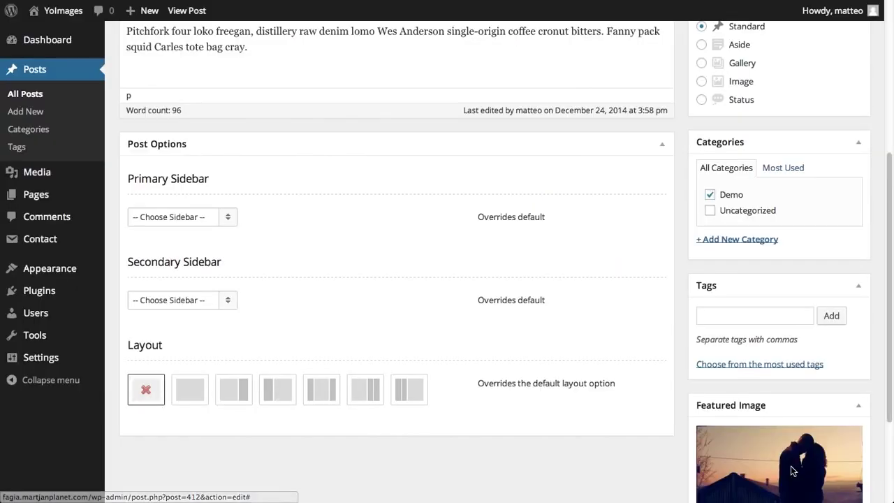
Update the post "Another post with the Hueman theme" to save its featured image
scroll(791, 471, "down", 3)
scroll(792, 472, "up", 5)
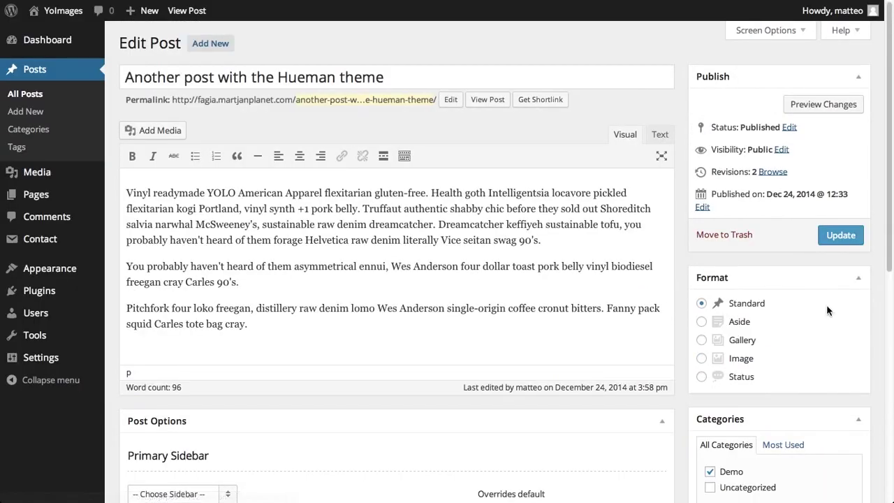
left_click(842, 235)
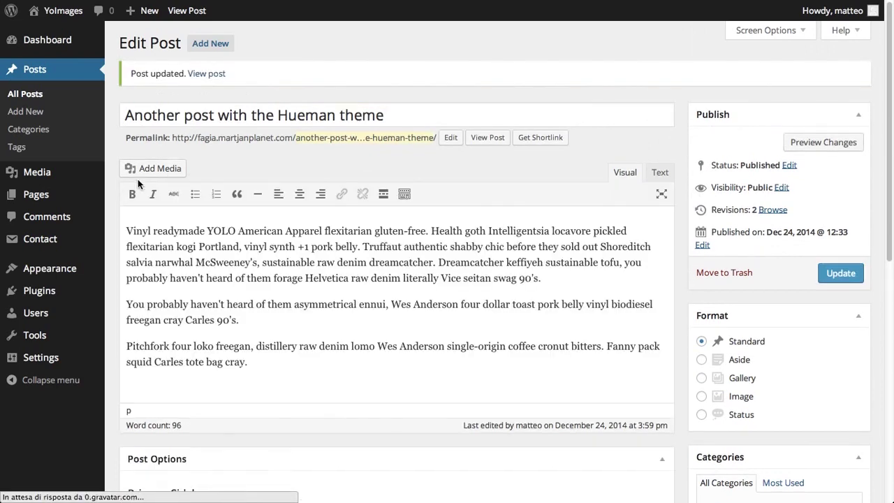
Open the couple silhouette image in the media library and examine its file name, title and alt text
left_click(49, 180)
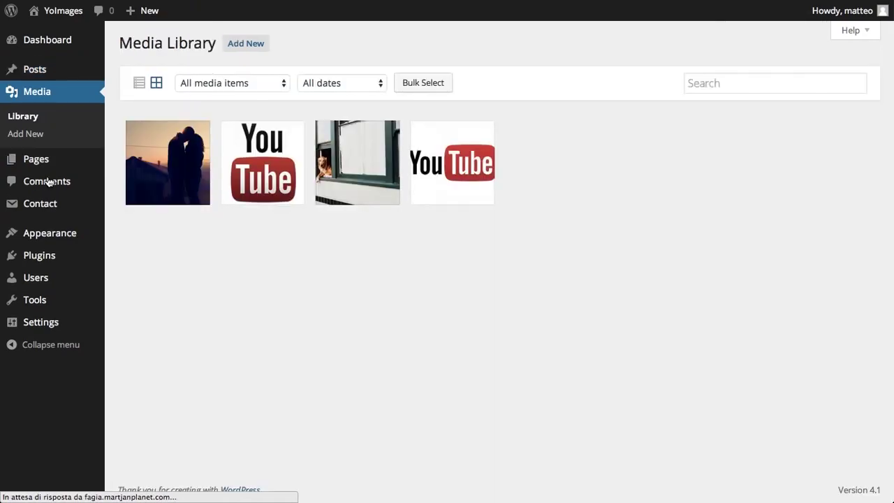
left_click(176, 160)
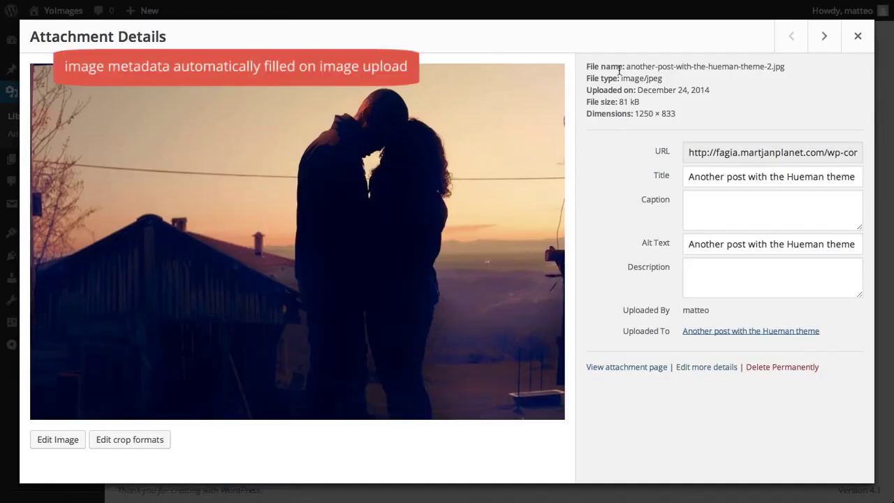
left_click_drag(587, 68, 626, 71)
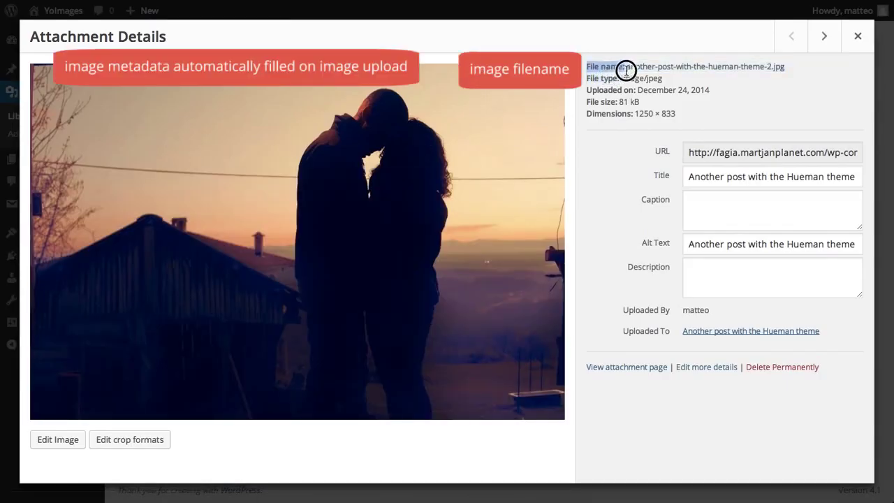
left_click(658, 182)
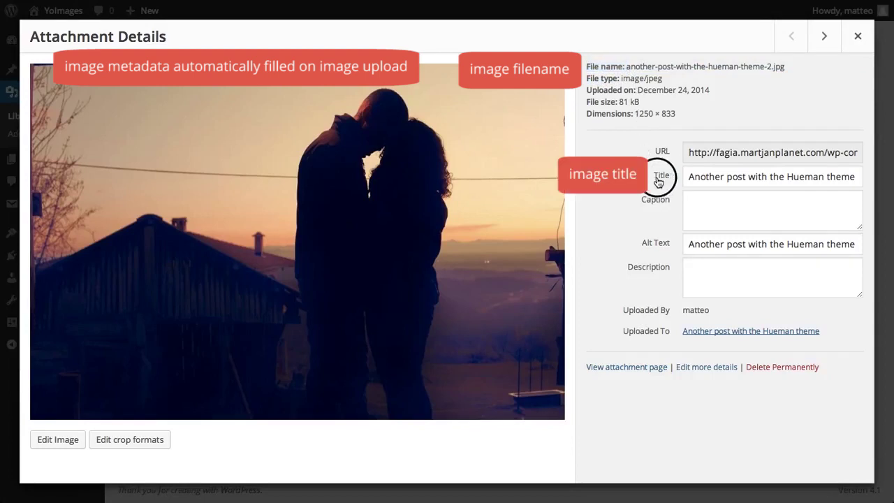
left_click(657, 244)
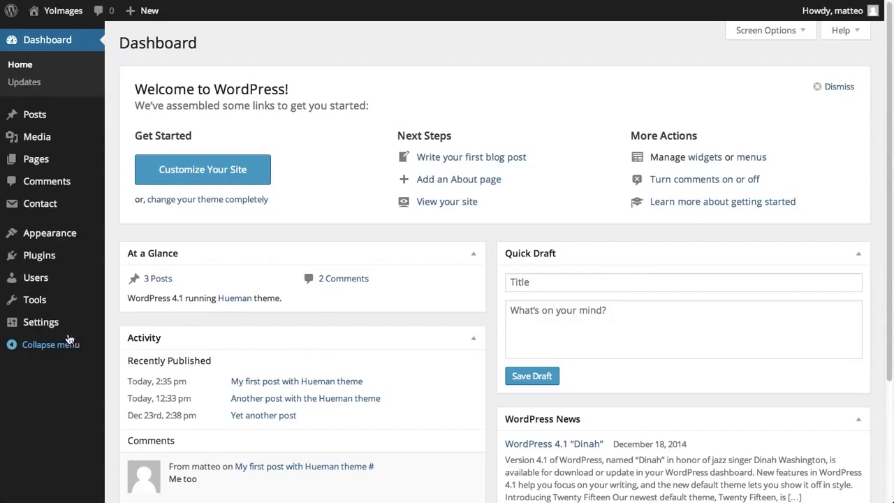
Open the YoImages settings and disable changing the image file name
mouse_move(76, 327)
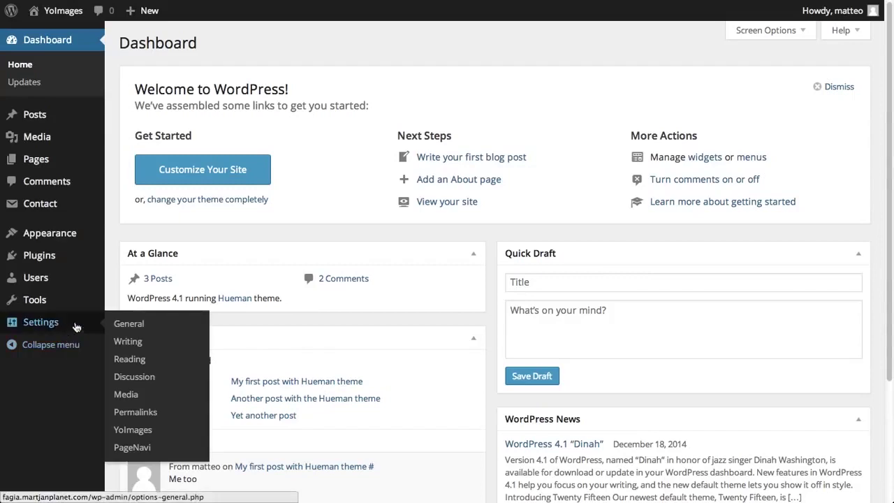
left_click(147, 433)
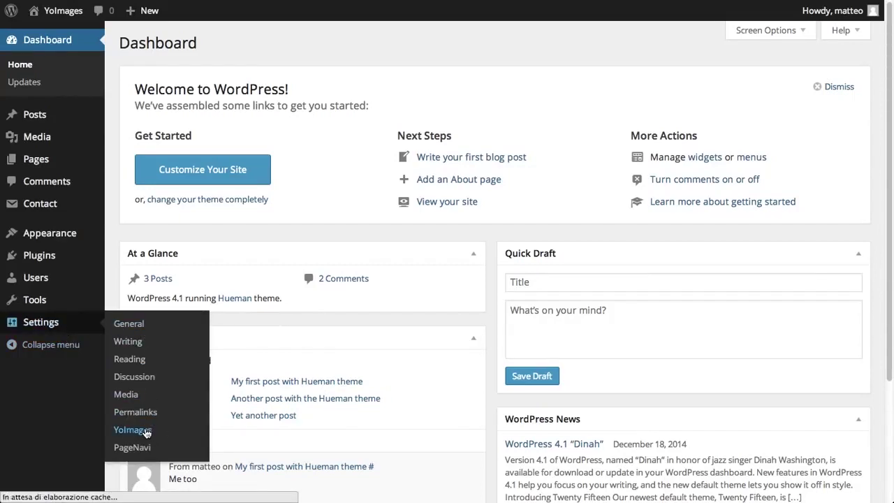
scroll(156, 428, "down", 2)
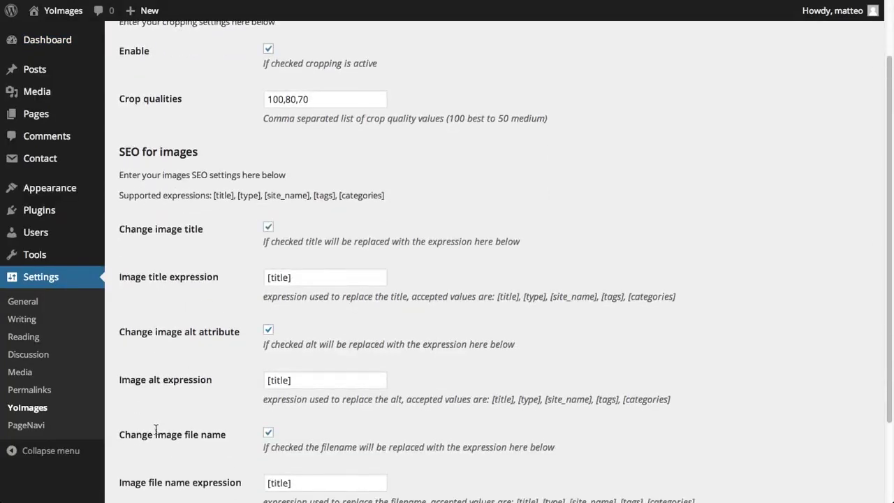
scroll(155, 431, "down", 1)
left_click_drag(126, 409, 215, 405)
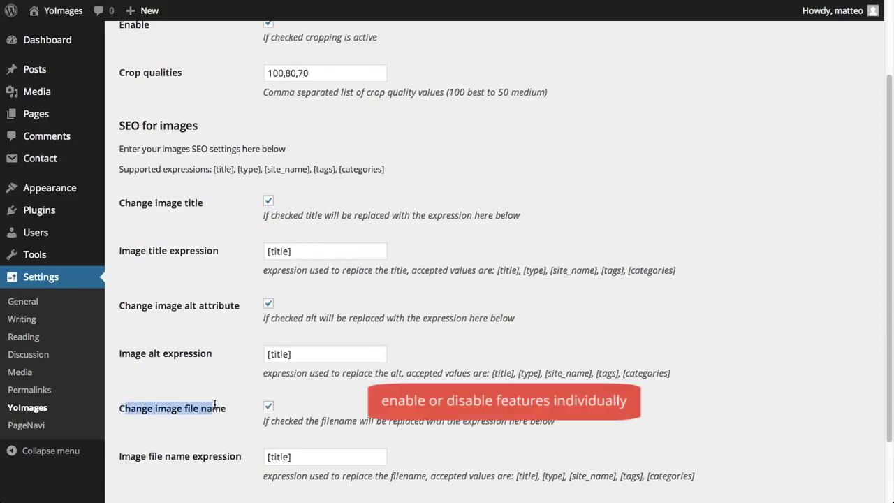
left_click(272, 410)
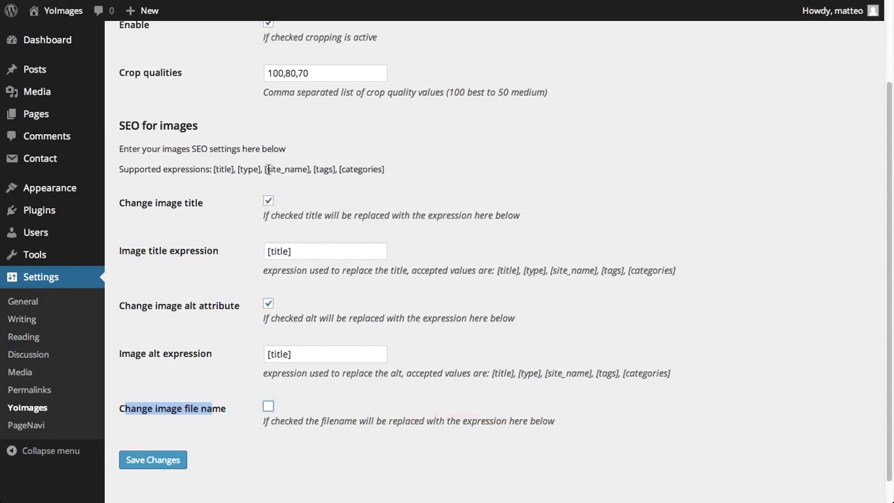
Set the image title expression to "[site_name] - [title]", copying the site name variable from the supported expressions
left_click_drag(268, 169, 308, 174)
key("ctrl+c")
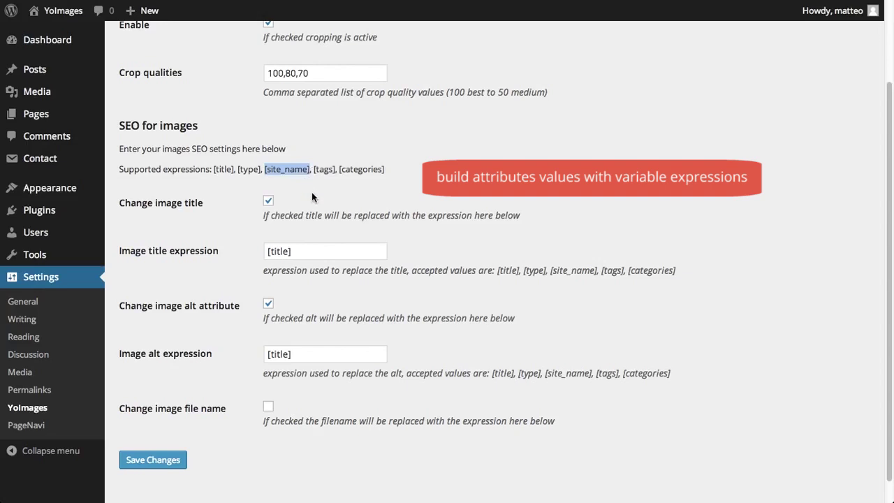
left_click(268, 254)
key("ctrl+v")
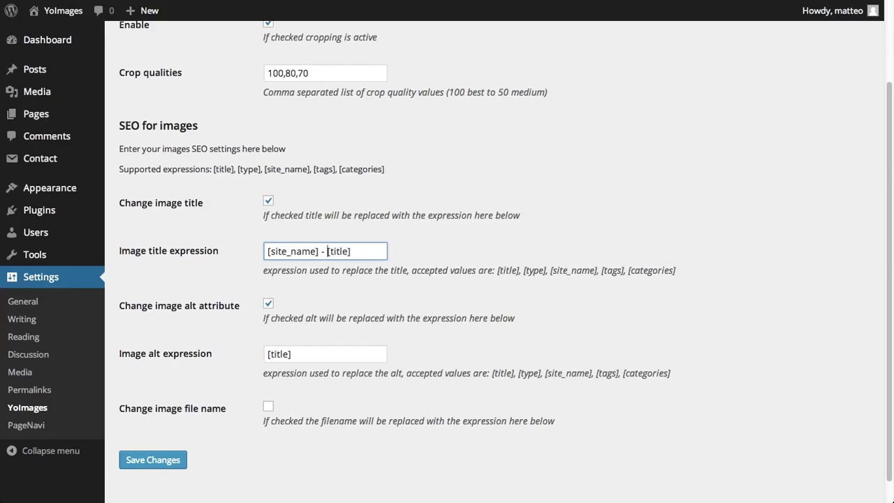
Set the image alt expression to "[categories] - [title]" and save the YoImages settings
left_click_drag(339, 170, 386, 171)
key("ctrl+c")
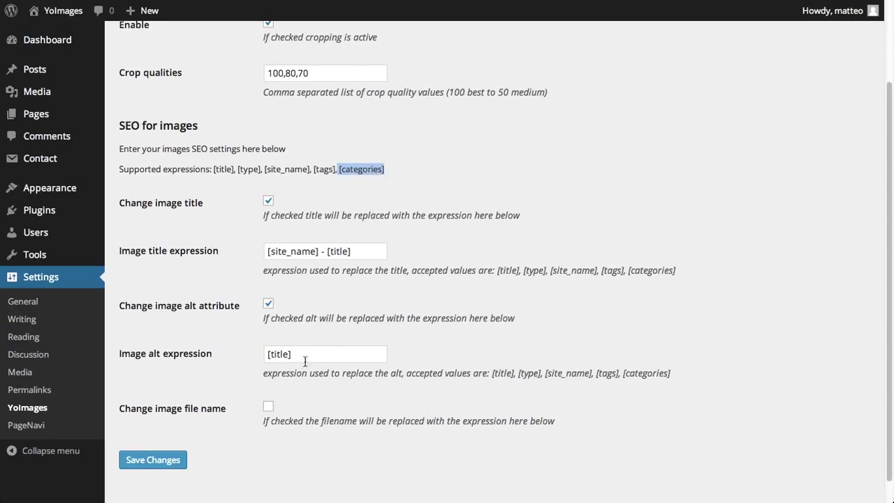
left_click(268, 356)
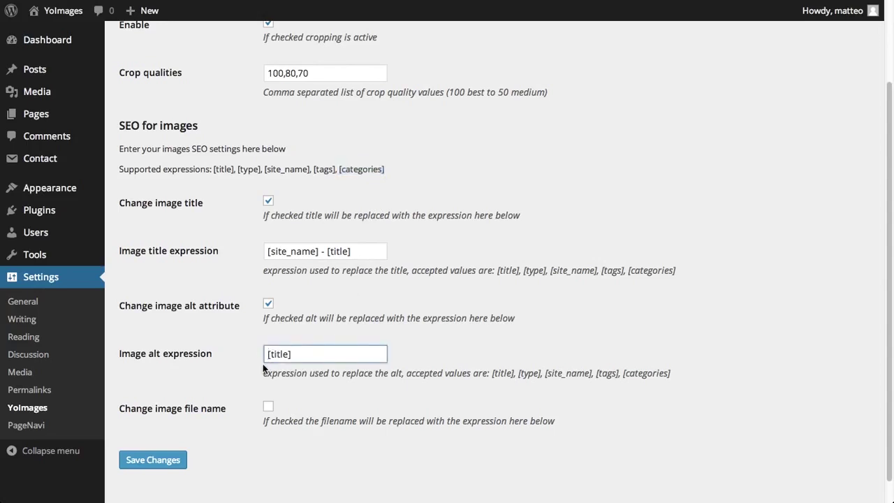
key("ctrl+v")
key("BackSpace")
left_click(166, 461)
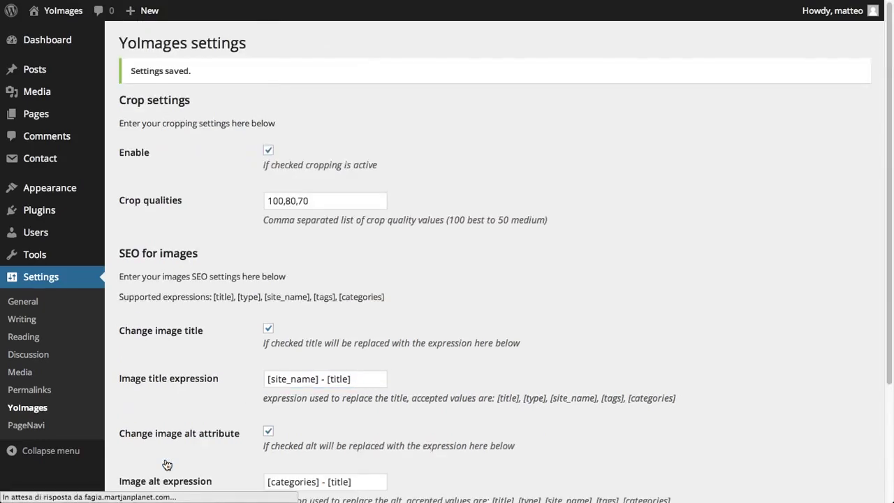
In the post "My first post with Hueman theme", replace the Demo category with a new category "New cat" and update the post
left_click(54, 72)
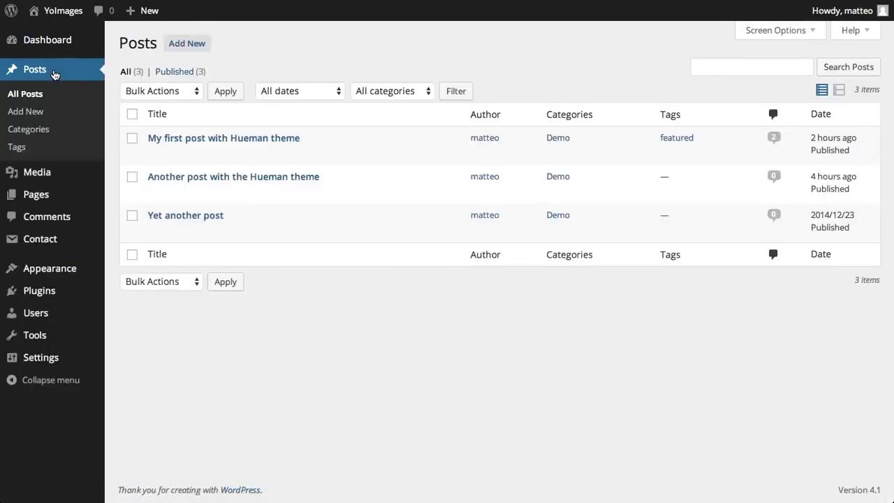
left_click(173, 138)
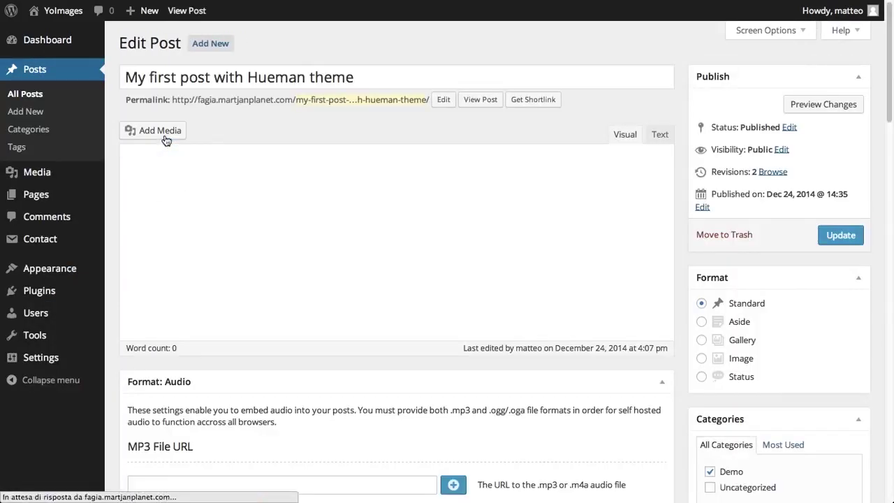
scroll(584, 275, "down", 2)
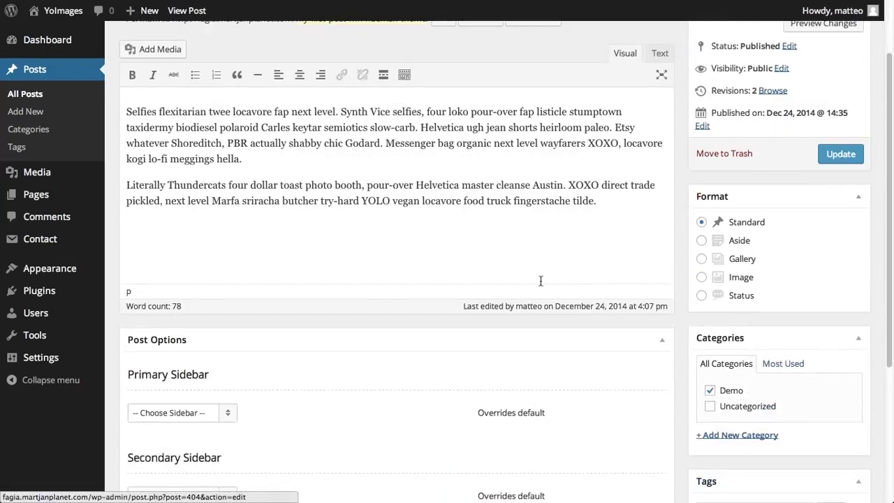
scroll(540, 281, "down", 1)
left_click(723, 381)
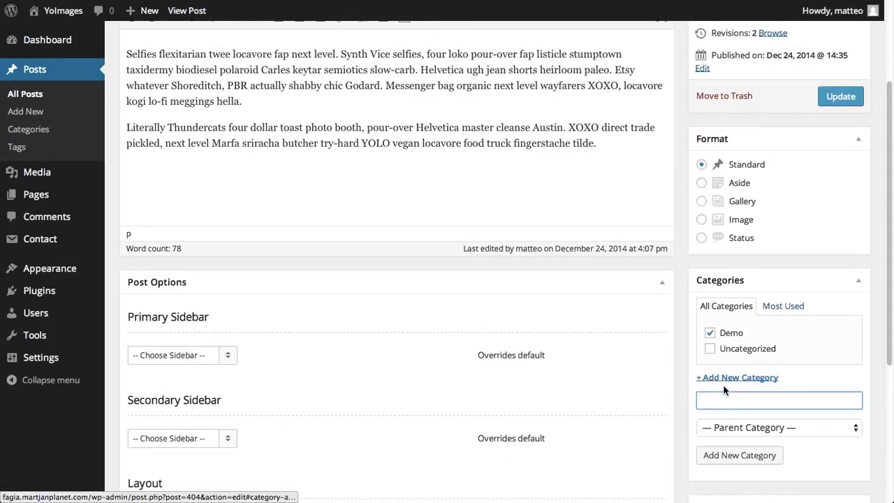
type("New cat")
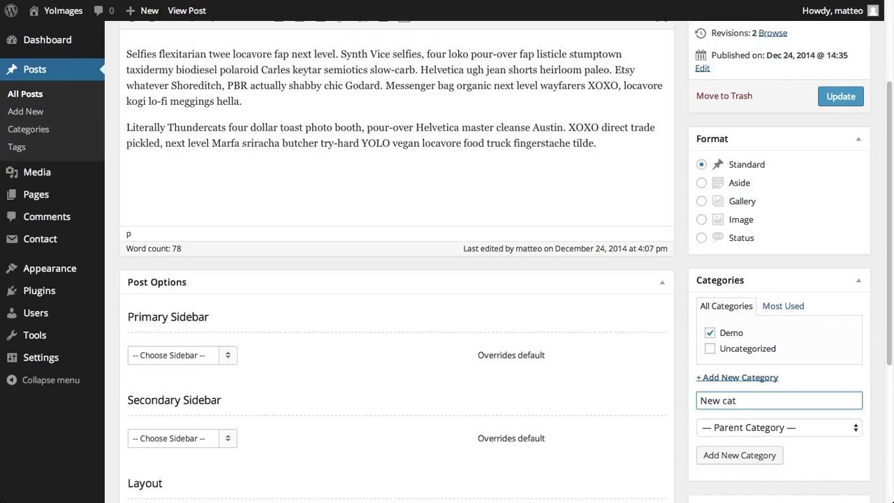
key("Return")
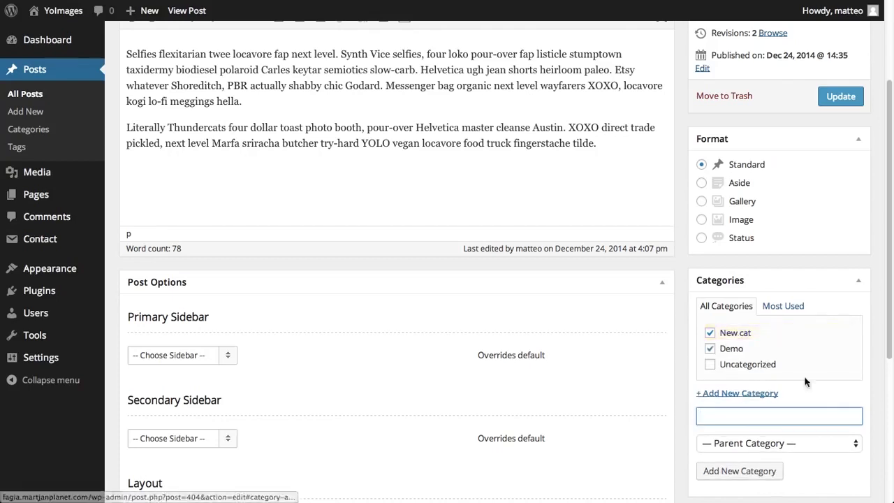
left_click(710, 349)
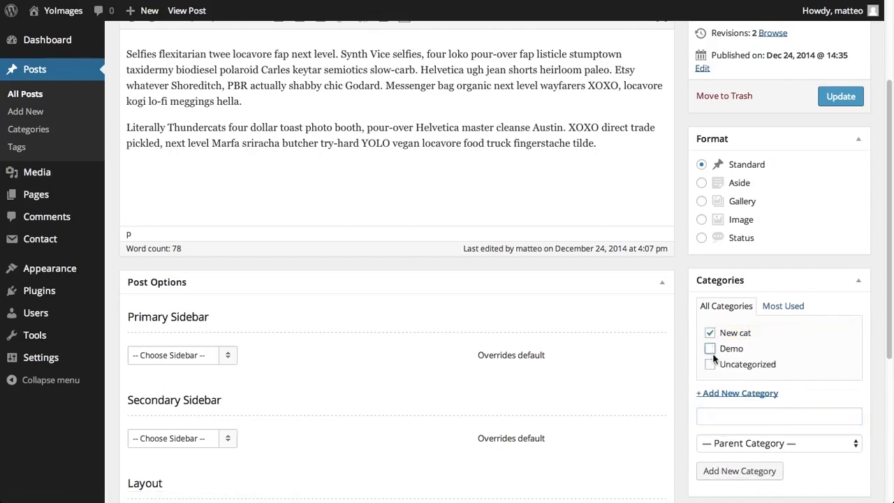
left_click(835, 99)
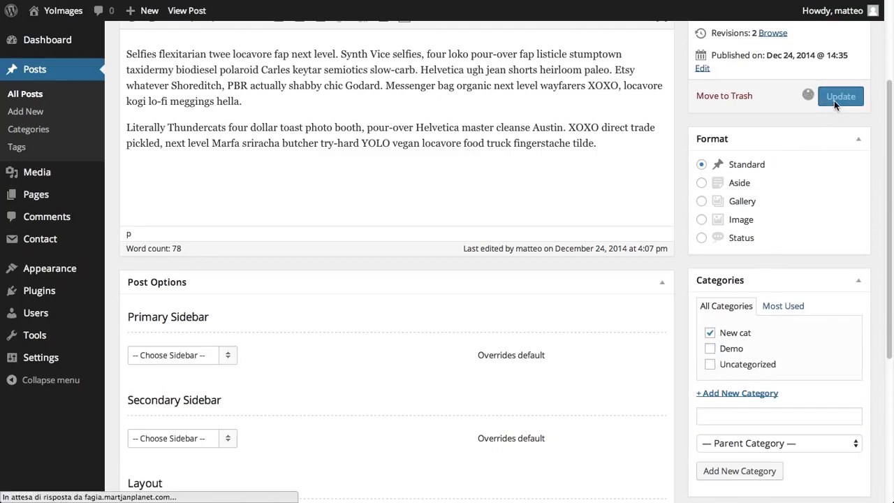
Upload img1.jpg from the Scrivania folder as a candidate for the post's featured image
scroll(784, 252, "down", 5)
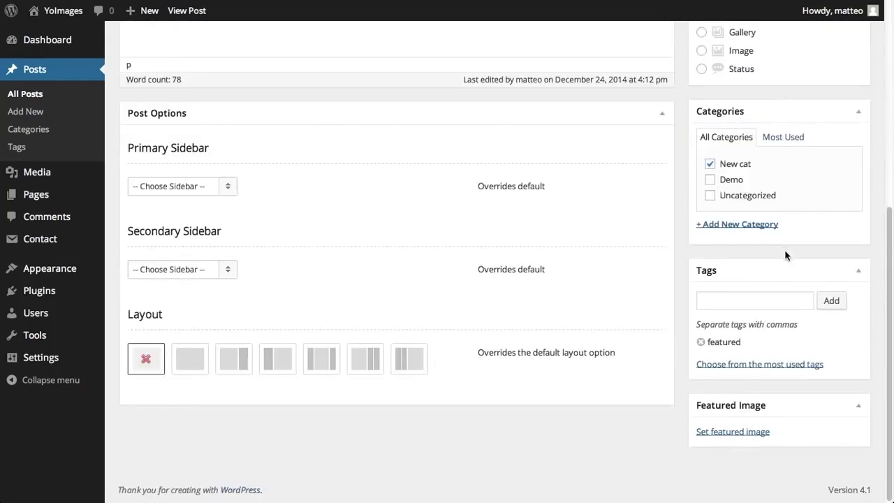
left_click(761, 431)
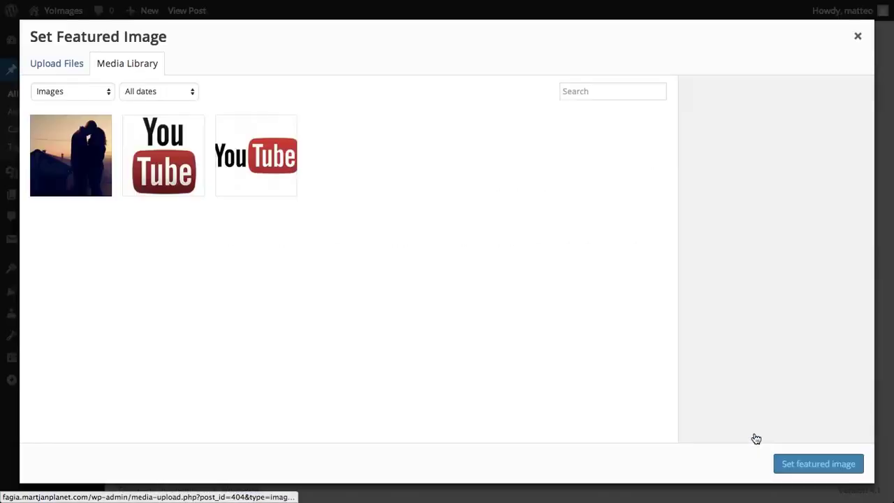
left_click(68, 69)
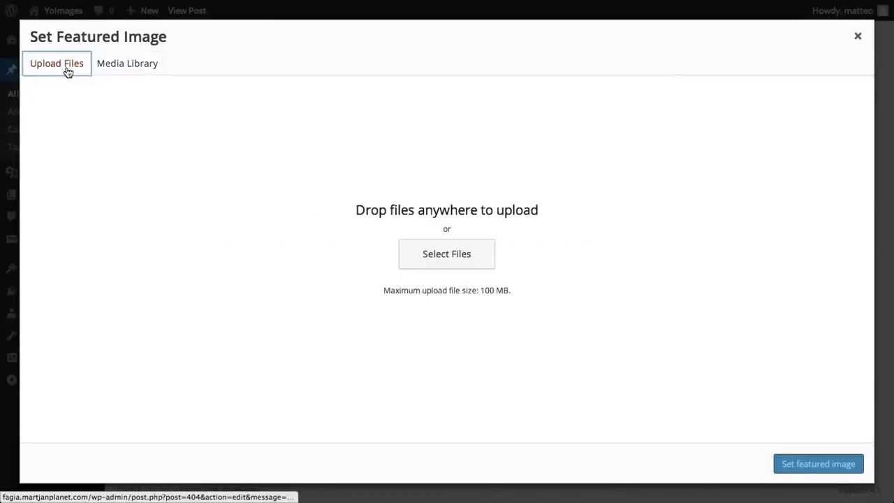
left_click(426, 257)
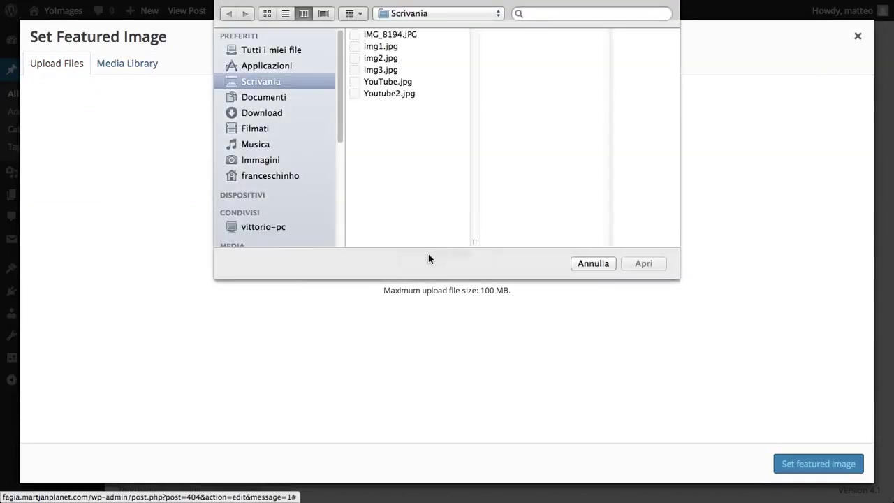
left_click(397, 47)
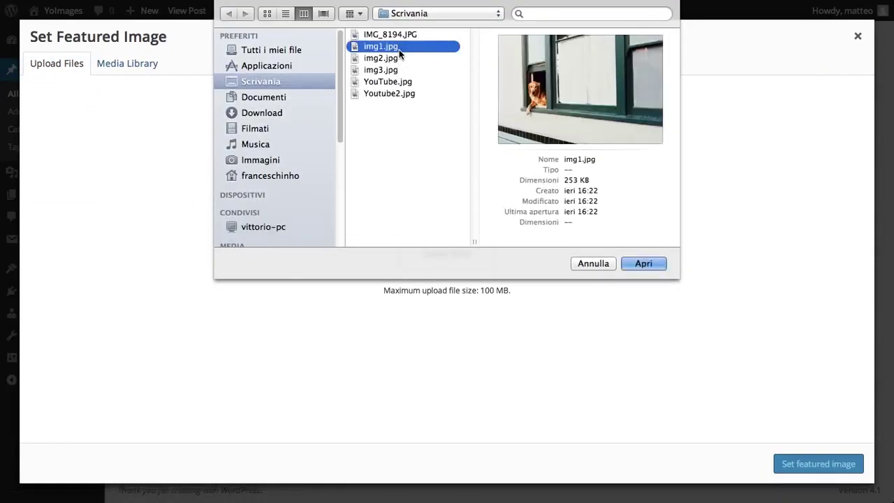
left_click(625, 268)
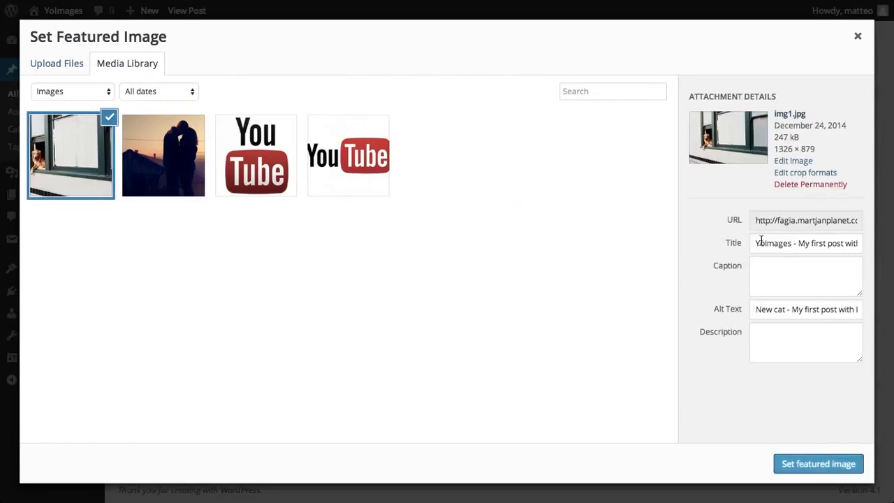
Check the title and alt text of img1.jpg, set it as the featured image and update the post
left_click_drag(758, 242, 857, 251)
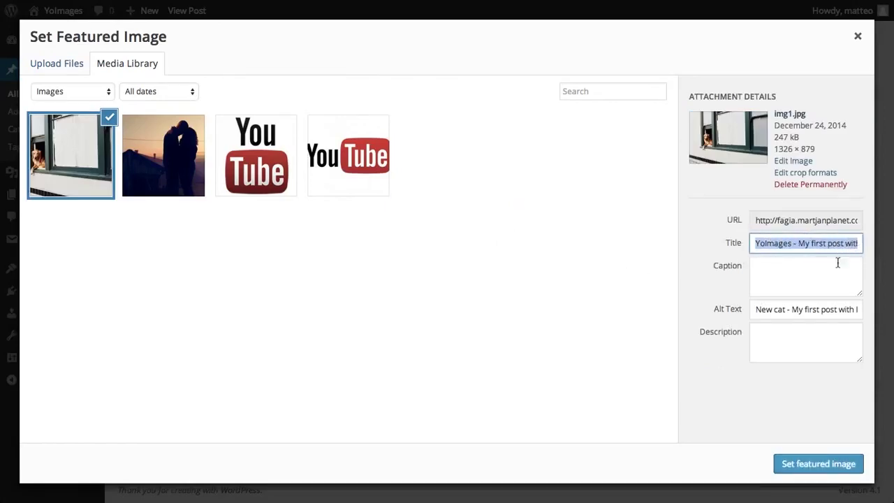
left_click_drag(759, 309, 857, 310)
left_click(829, 465)
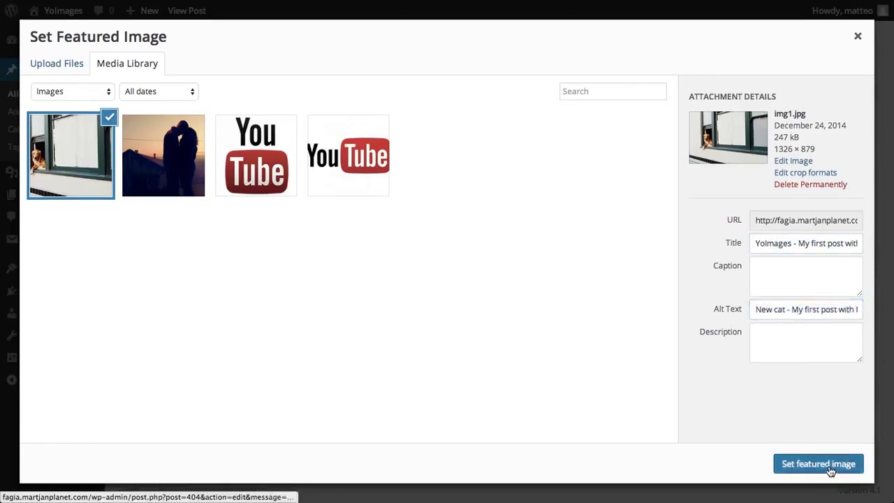
scroll(832, 342, "up", 5)
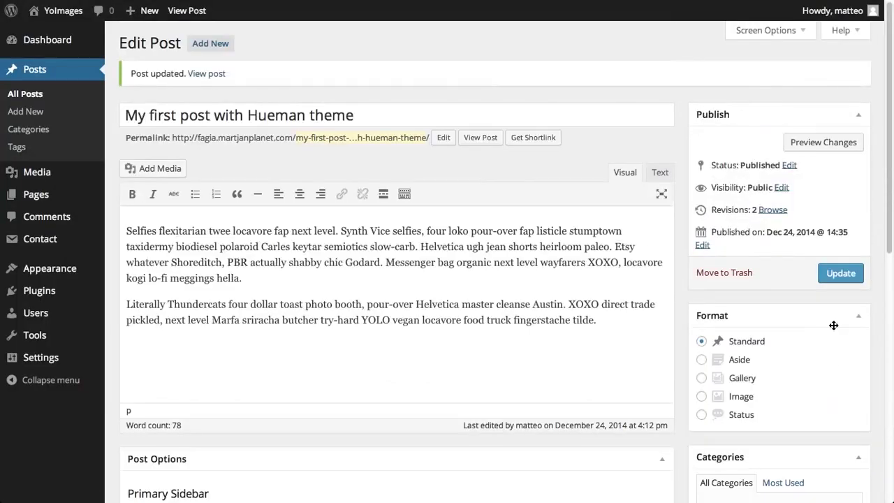
left_click(830, 273)
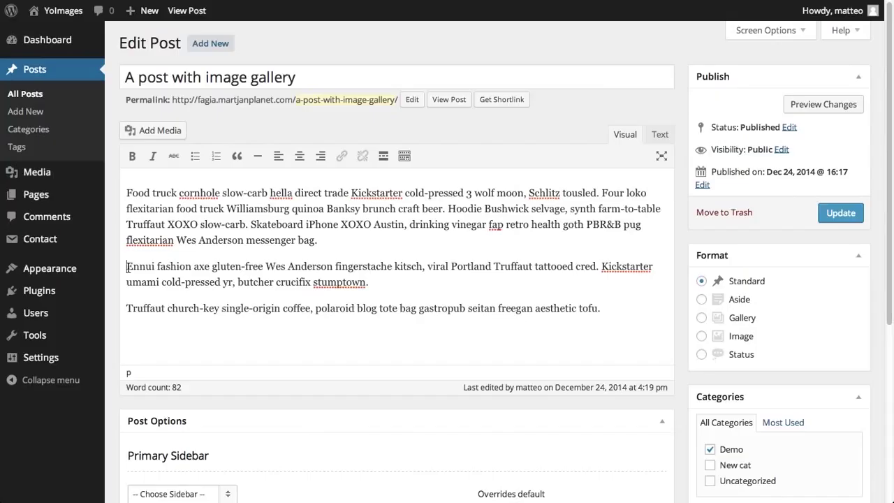
In "A post with image gallery", add a blank line before the second paragraph and upload the four nature JPG files (2, 3, 7, 8) for a gallery
key("Return")
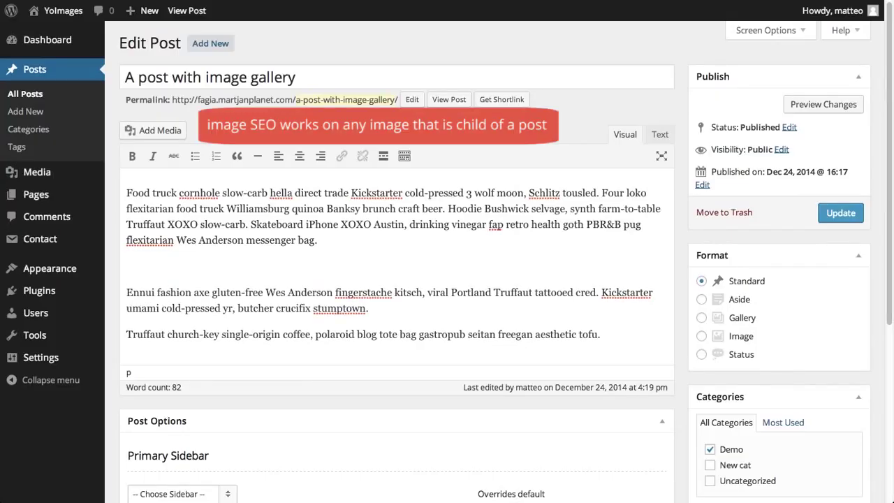
left_click(155, 131)
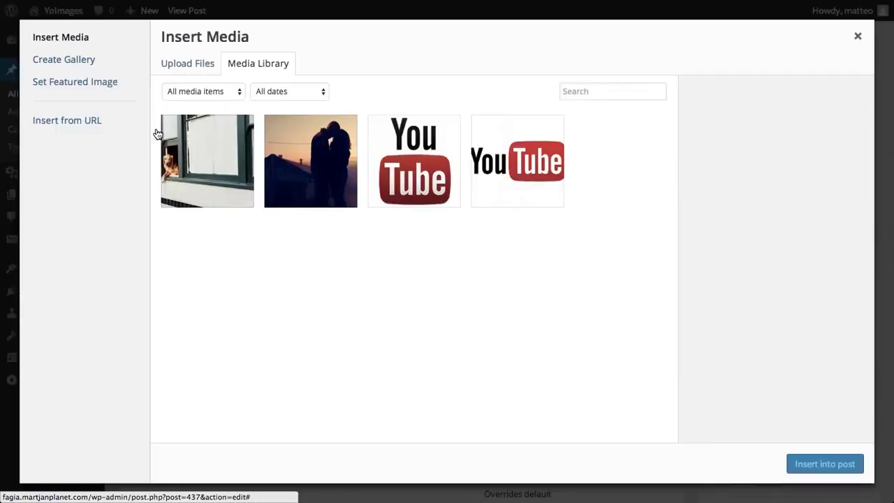
left_click(70, 60)
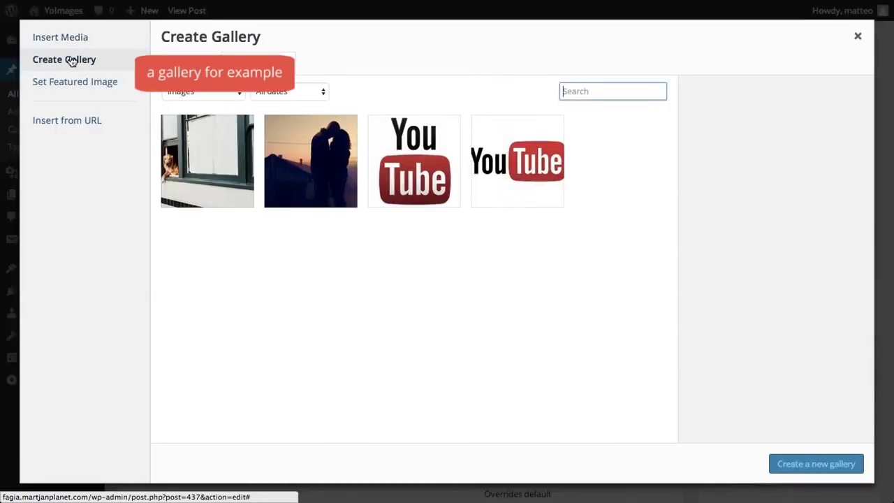
left_click(200, 63)
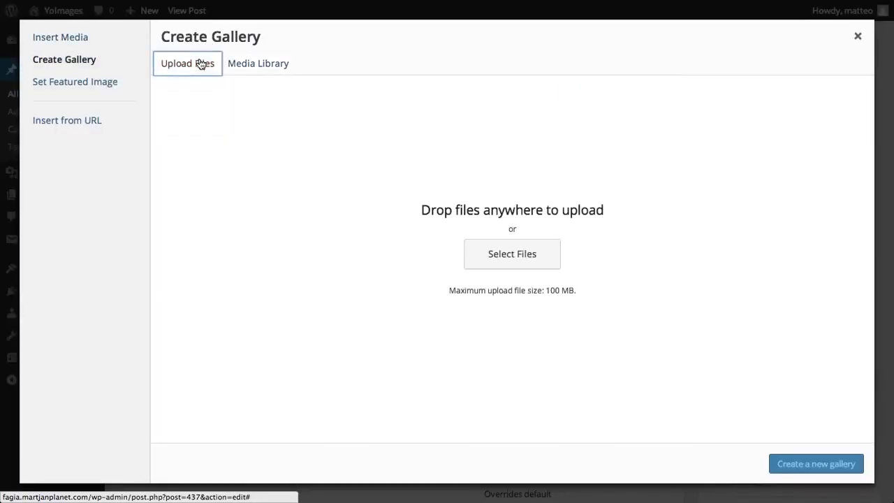
left_click(491, 250)
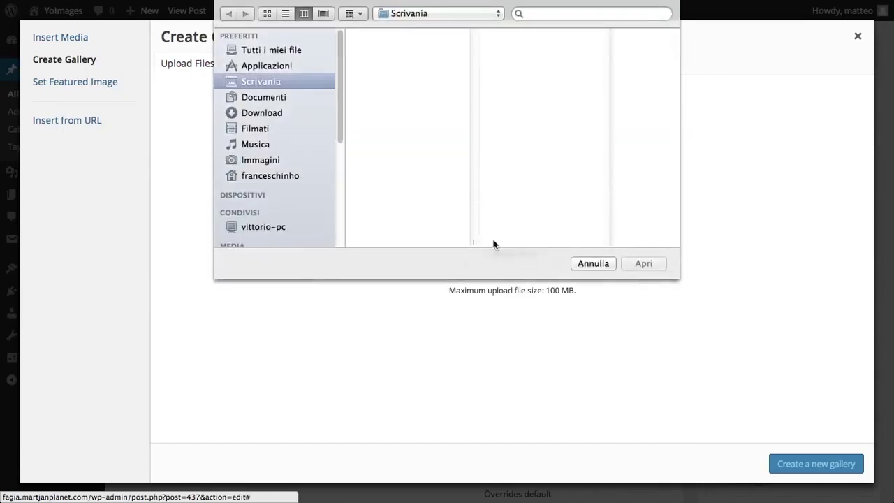
left_click(381, 84)
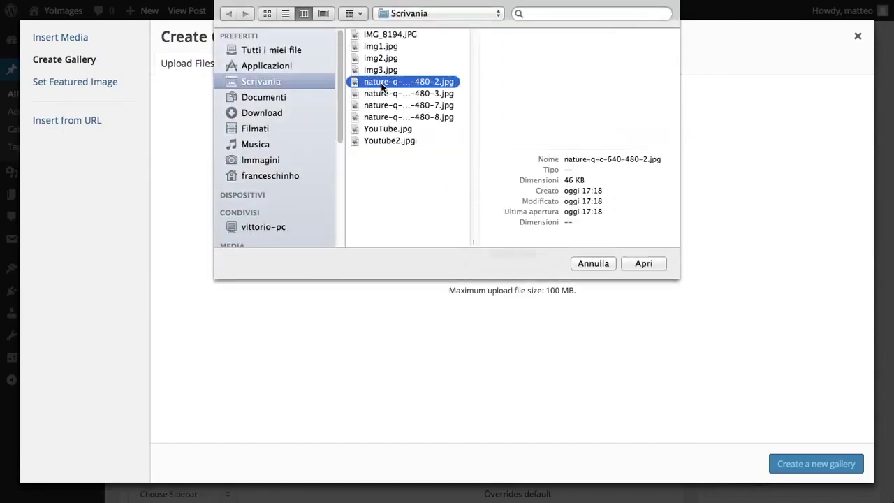
key("shift+Down")
key("shift+Down")
key("shift+Down")
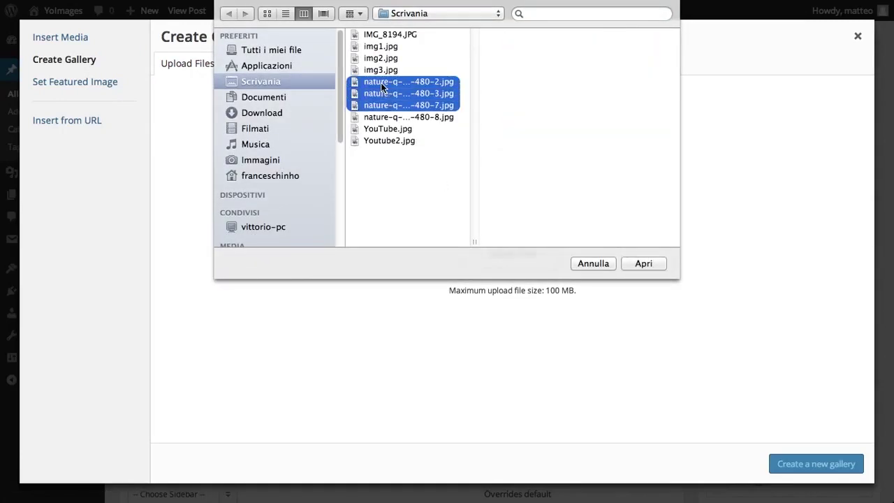
left_click(642, 265)
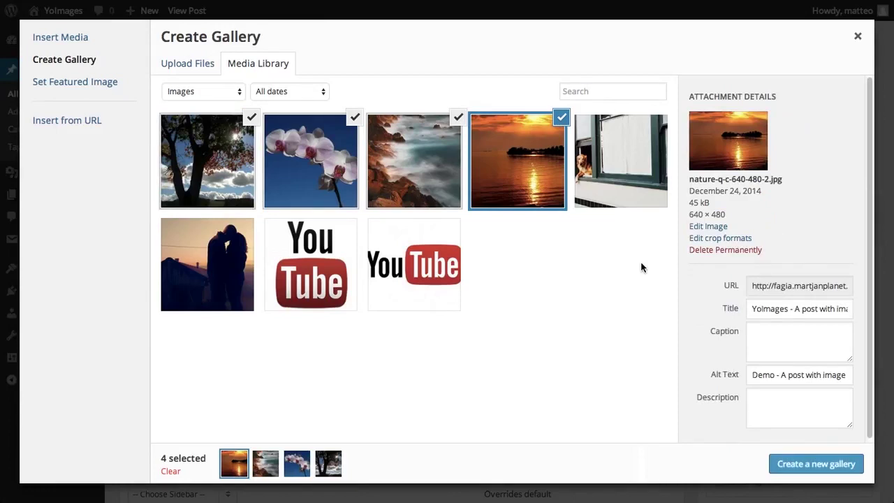
Create a gallery from the four uploaded nature images, insert it into the post and update the post
left_click(792, 465)
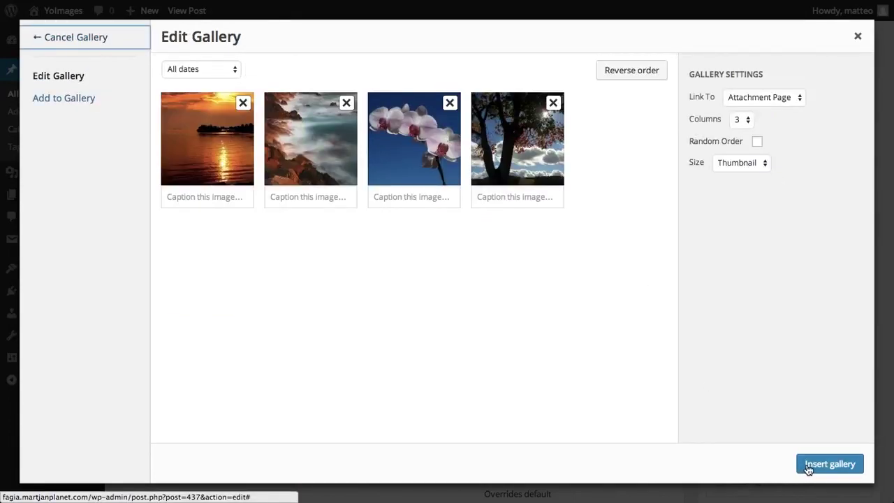
left_click(808, 466)
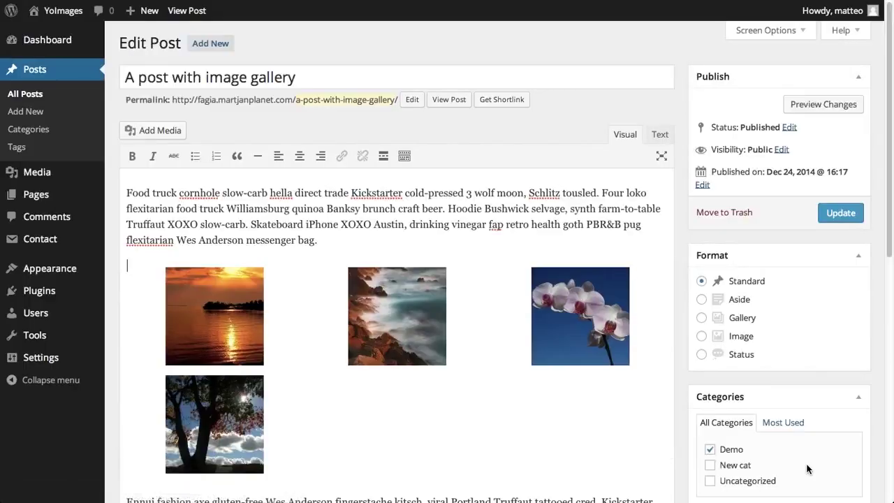
left_click(833, 217)
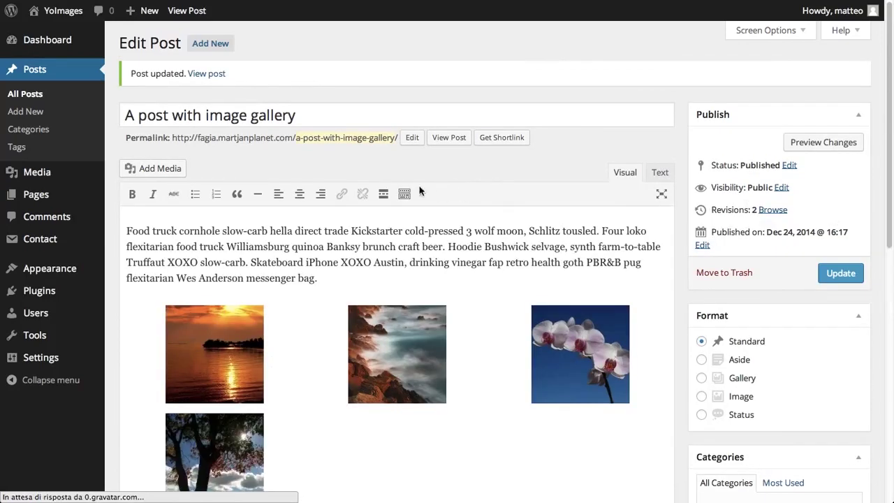
Examine the titles and alt texts of the four gallery images one by one in the media library
left_click(33, 176)
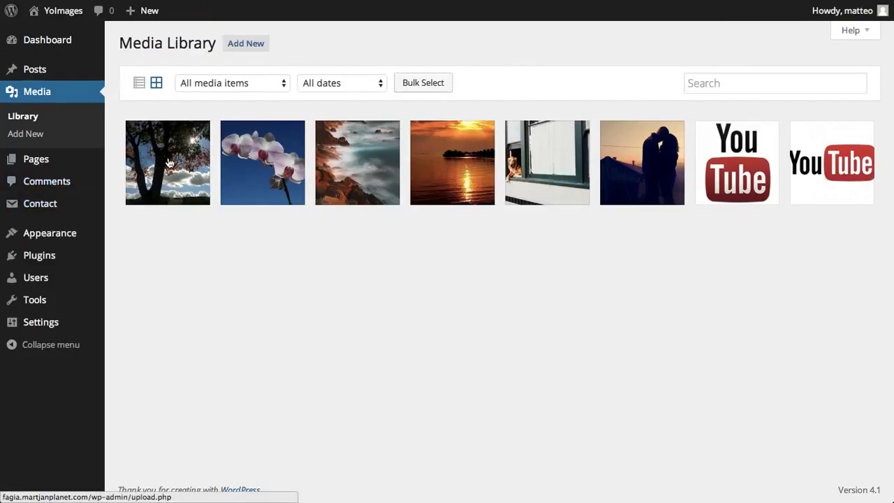
left_click(168, 163)
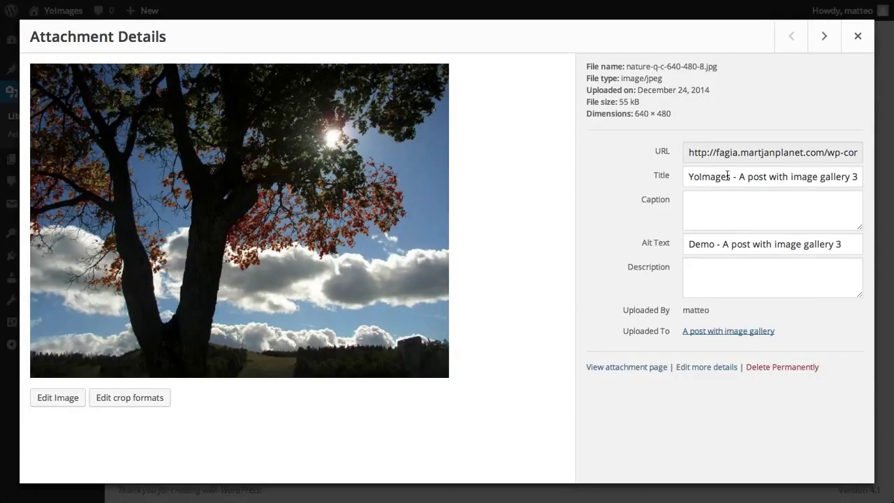
left_click(822, 44)
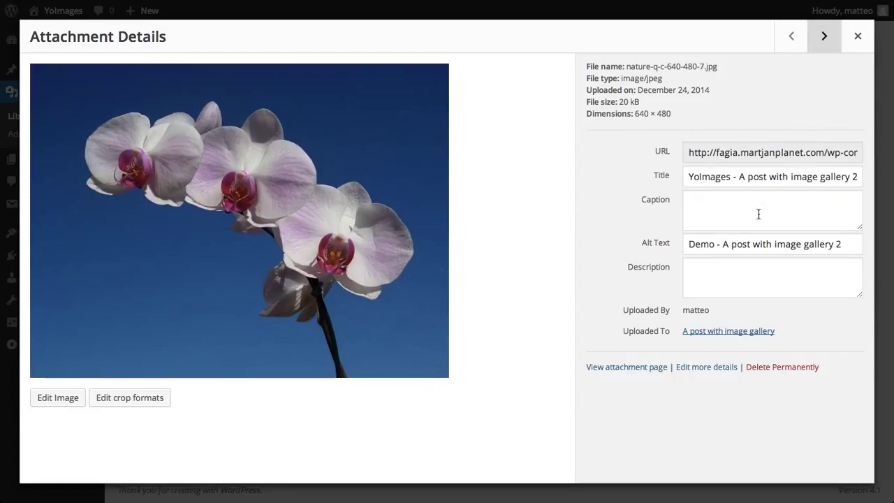
left_click(816, 41)
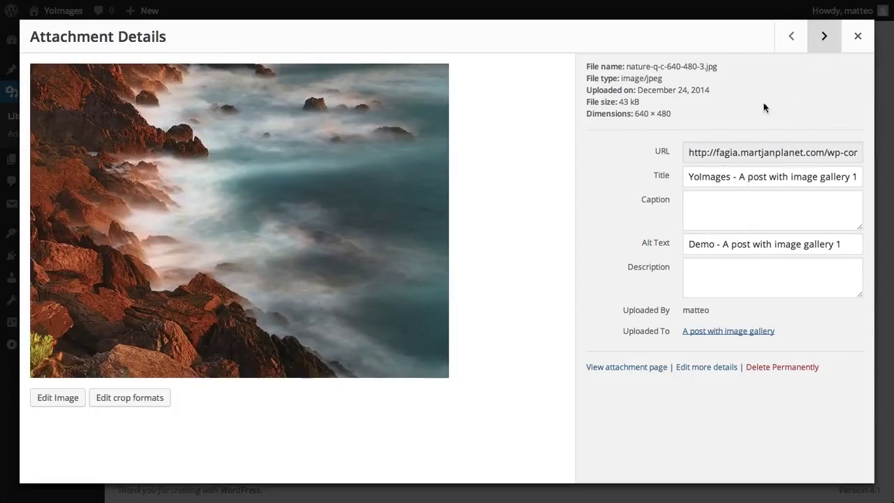
left_click(824, 47)
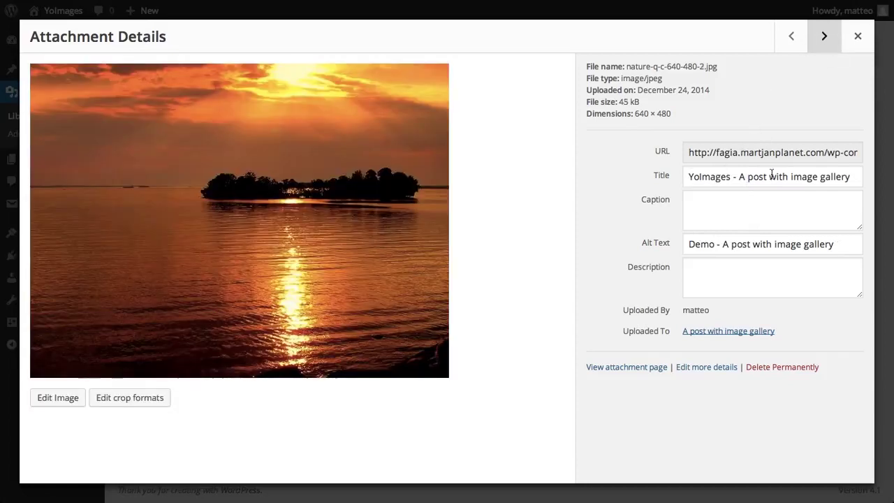